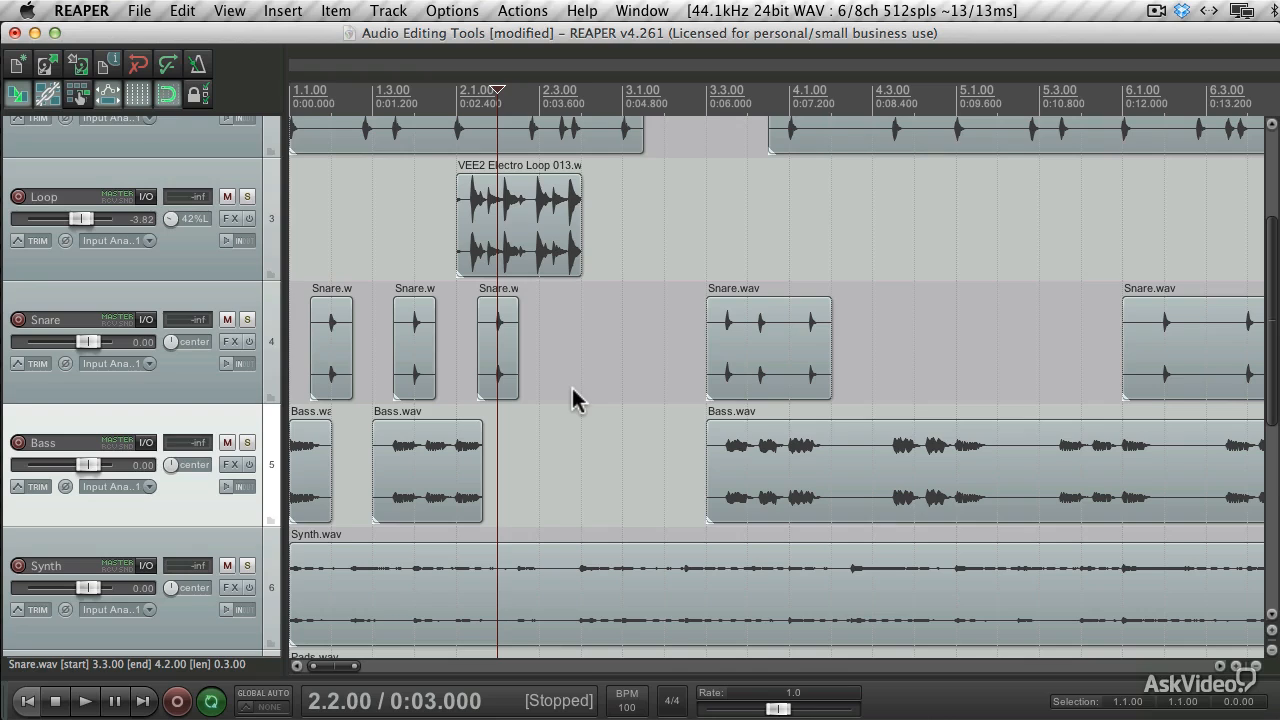
Select the short Bass.wav item starting at 1.3.00 and try moving it along the Bass track
left_click(455, 465)
mouse_move(450, 465)
left_mouse_down()
mouse_move(599, 450)
mouse_move(459, 453)
left_mouse_up()
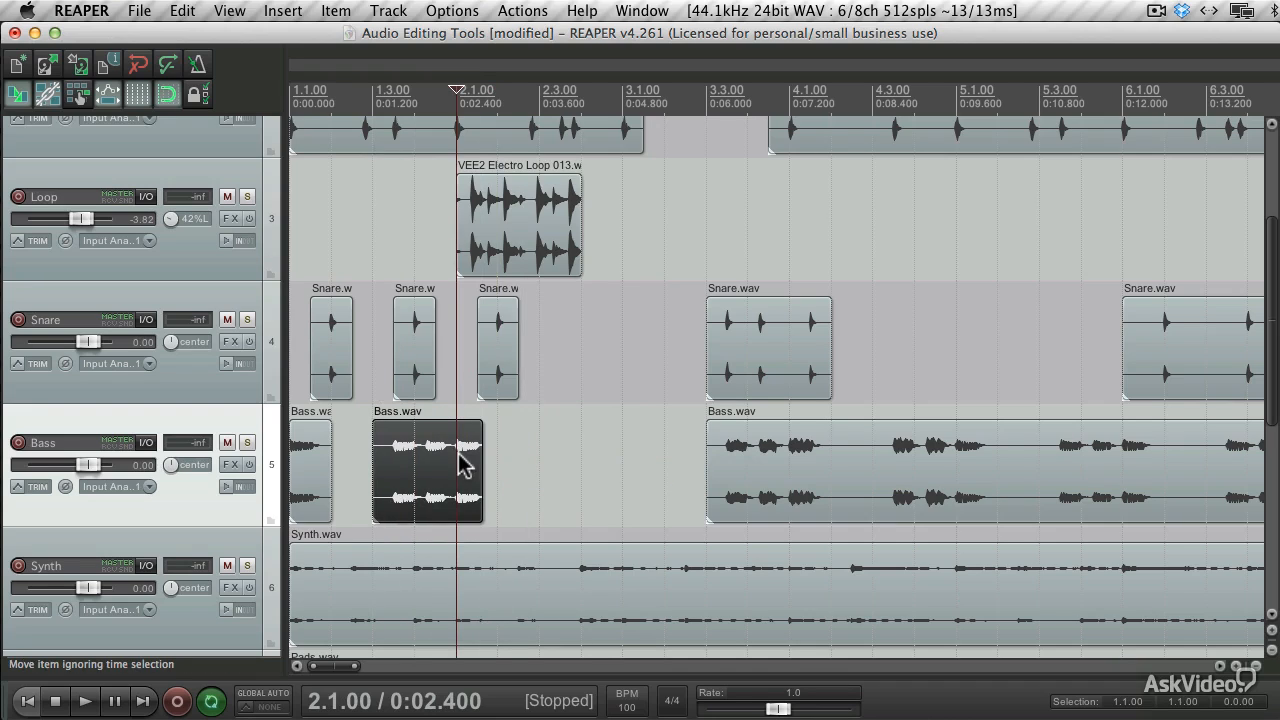
left_click(142, 89)
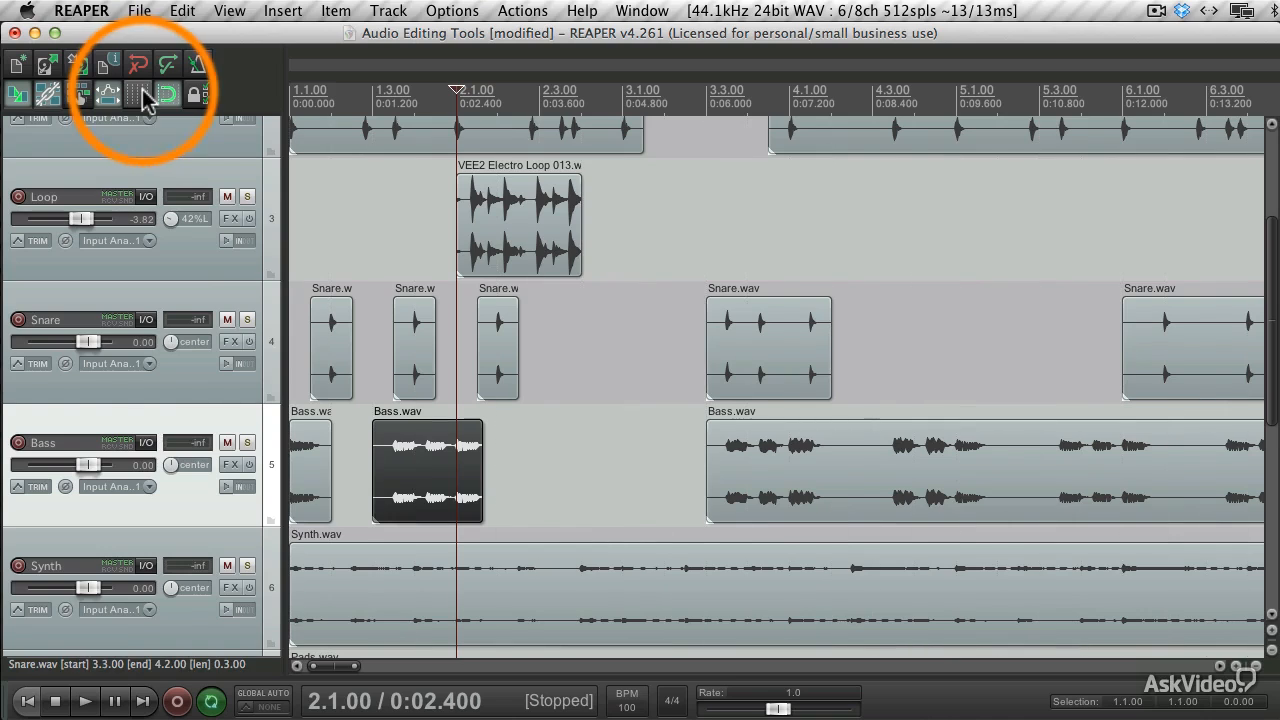
left_click_drag(414, 443, 450, 440)
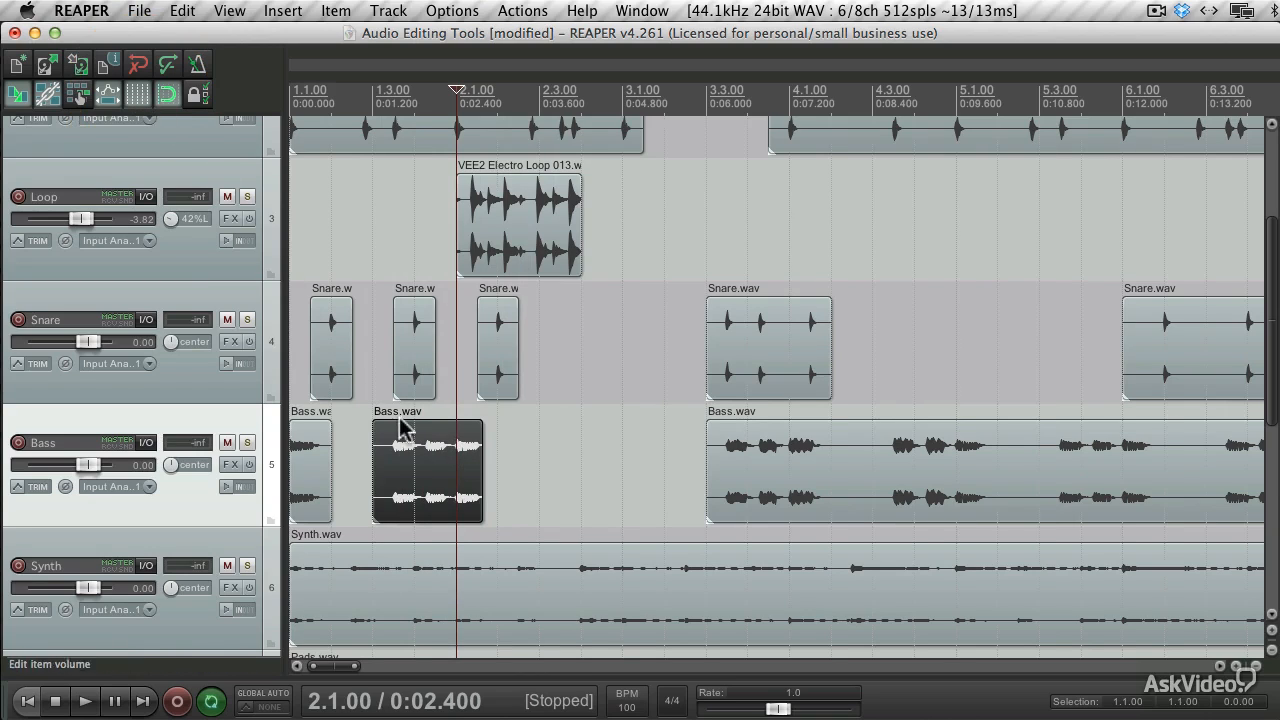
Copy the short Bass.wav item into the gap before the long Bass.wav item and undo the copy
left_click_drag(413, 447, 704, 418)
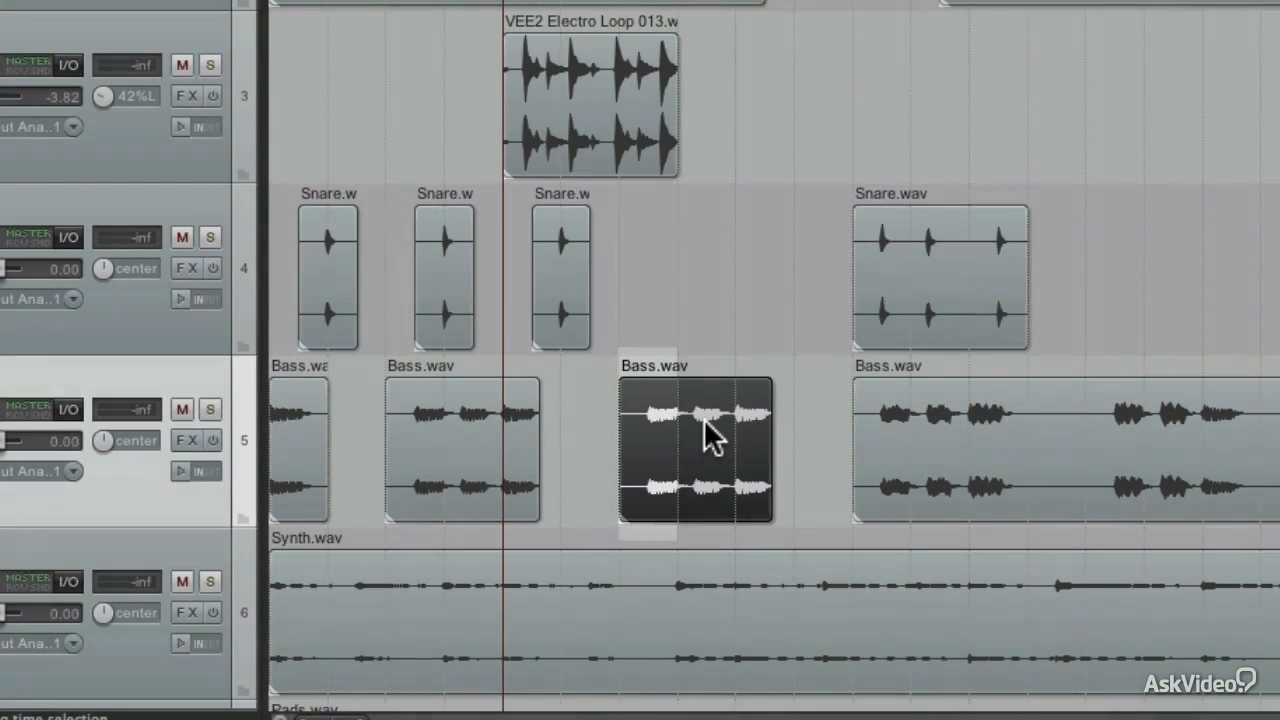
key("super+z")
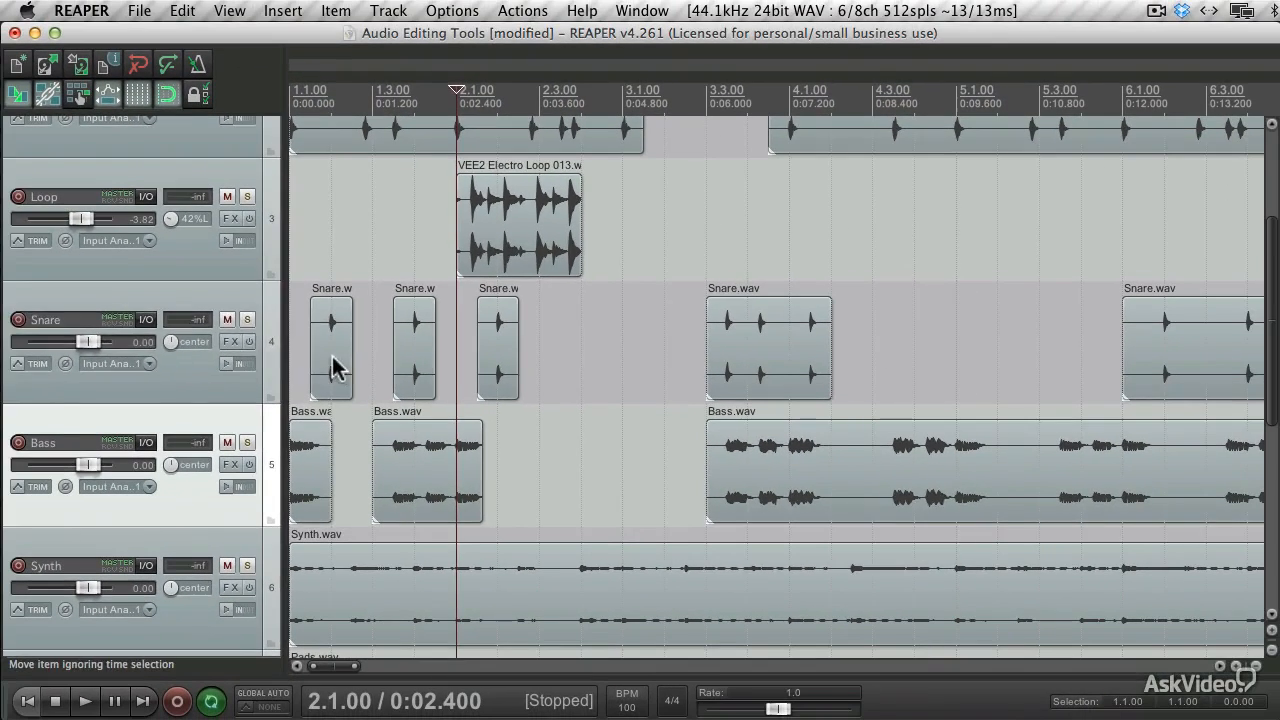
Select the whole range of Snare items on the Snare track, from the first item through the last
left_click(329, 294)
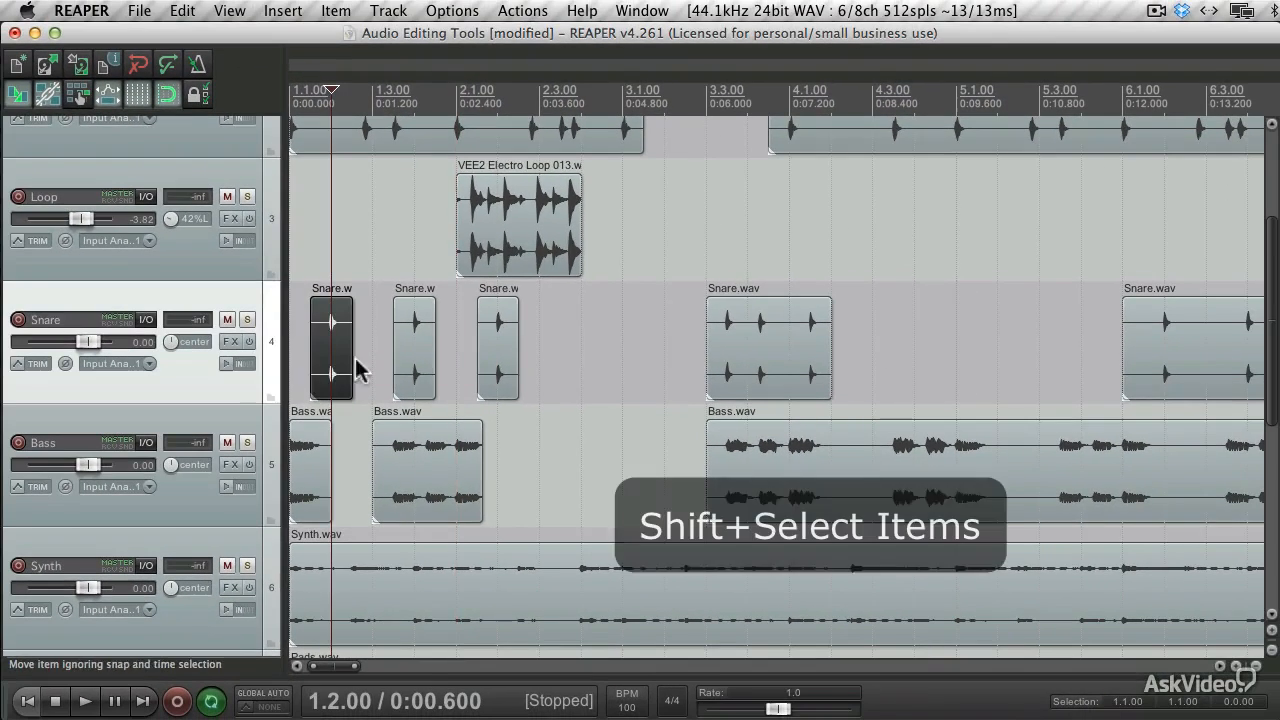
left_click(779, 366, "shift")
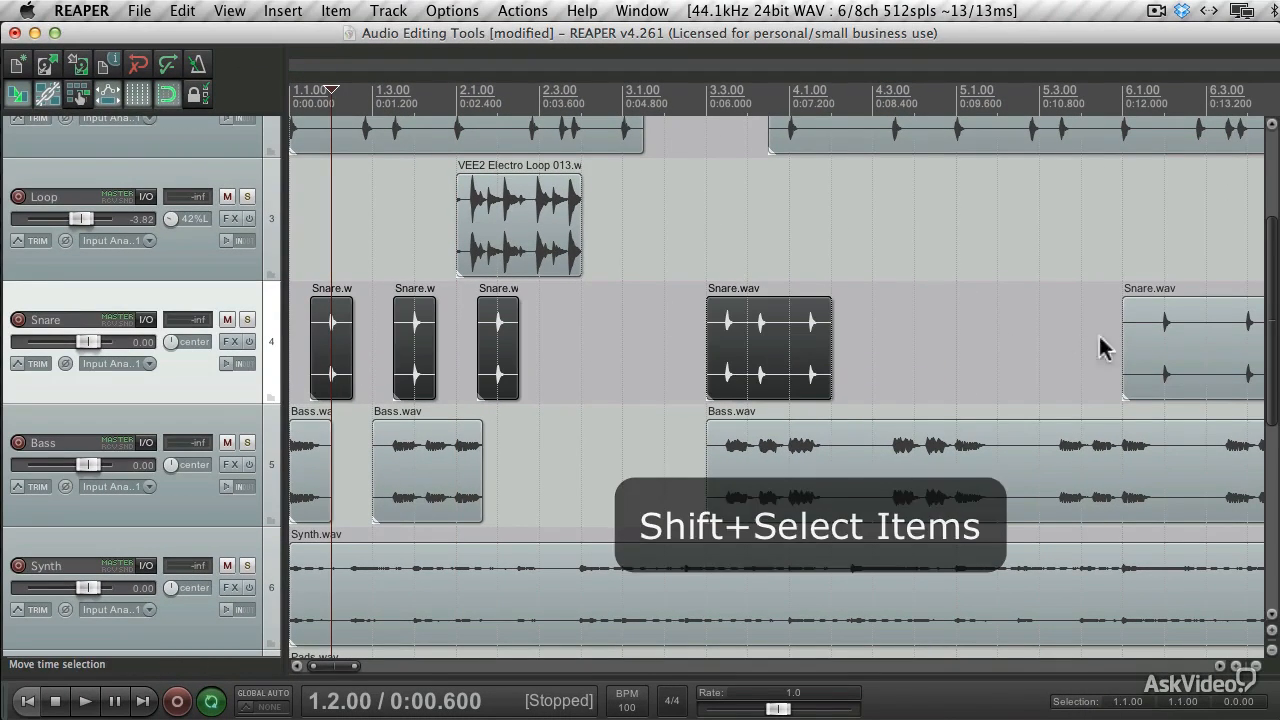
left_click(1134, 329, "shift")
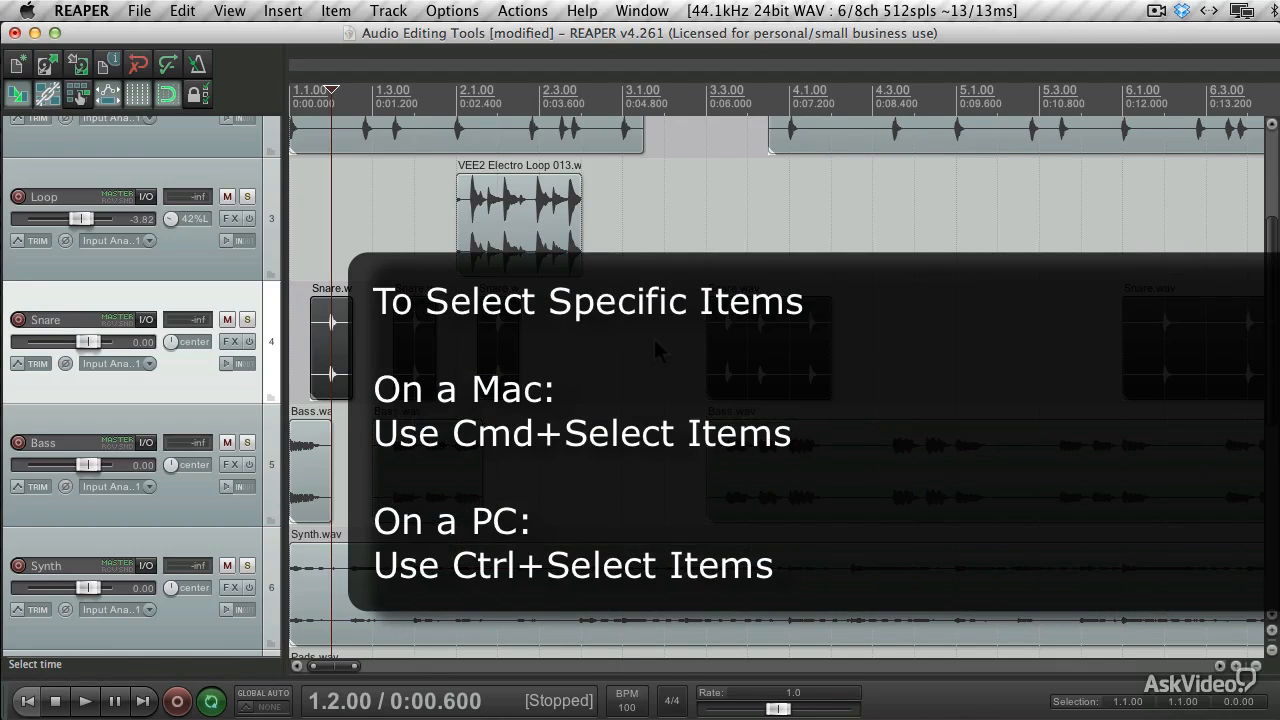
Select only the first, third and fourth Snare items individually, and clear the selection
left_click(653, 336)
left_click(626, 338)
left_click(322, 360)
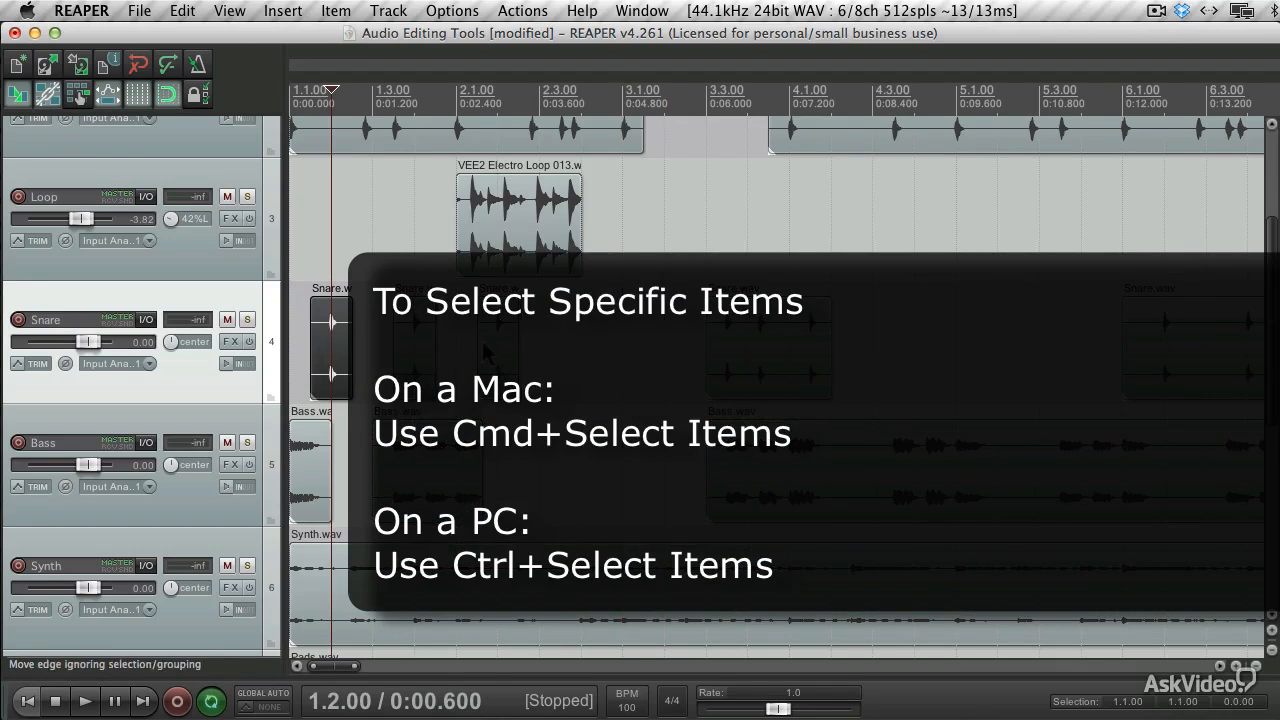
left_click(489, 338, "super")
left_click(718, 352, "super")
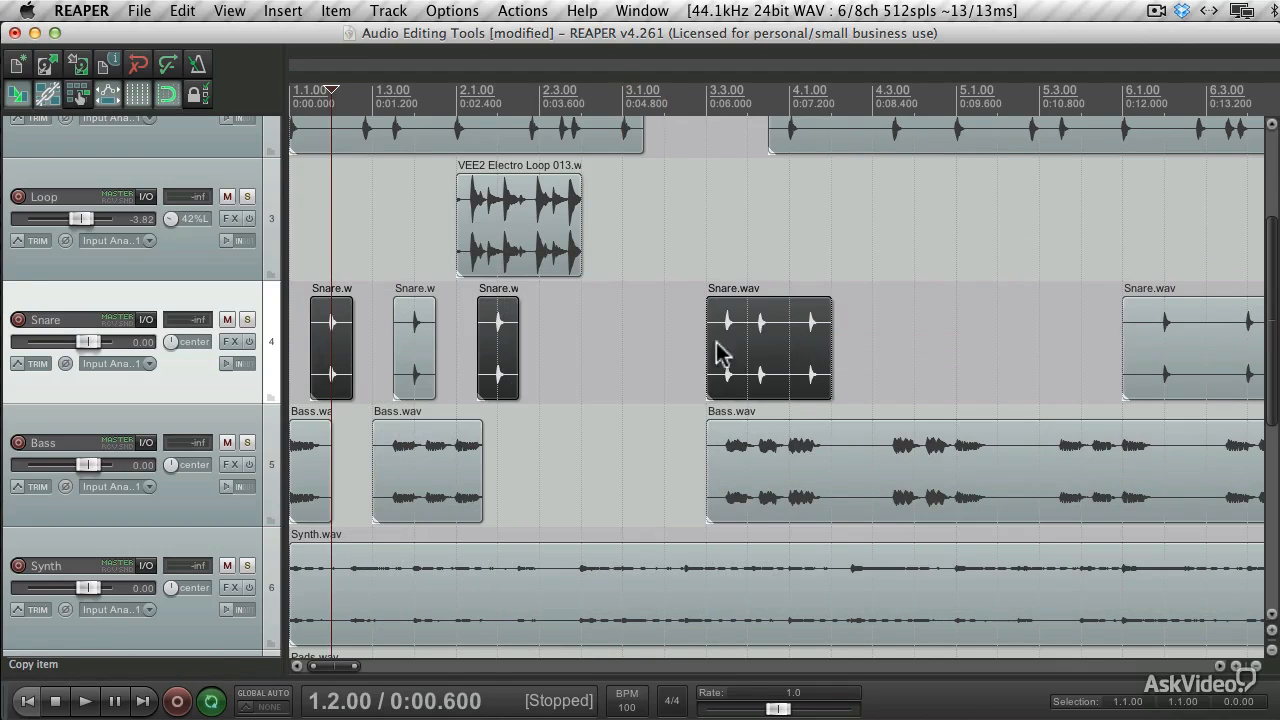
left_click(595, 410)
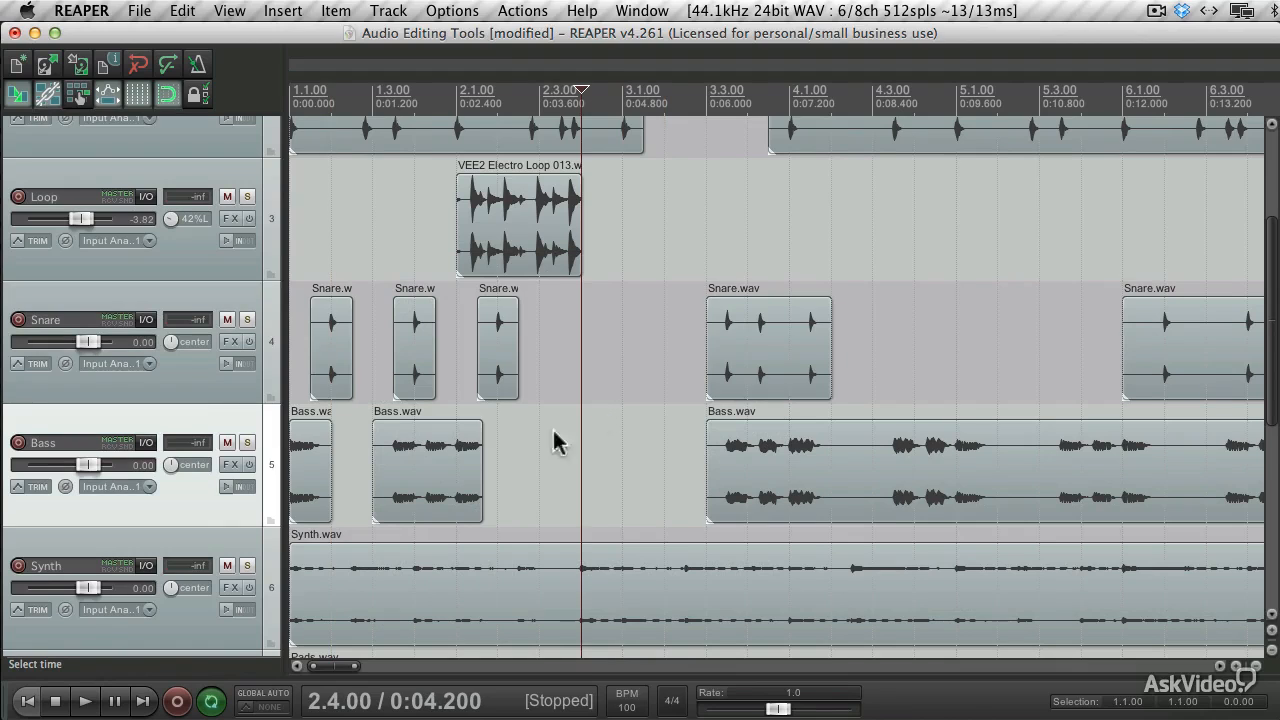
Slide the audio contents back and forth inside the short Bass.wav item while keeping the item in place, and deselect it
left_click(449, 472)
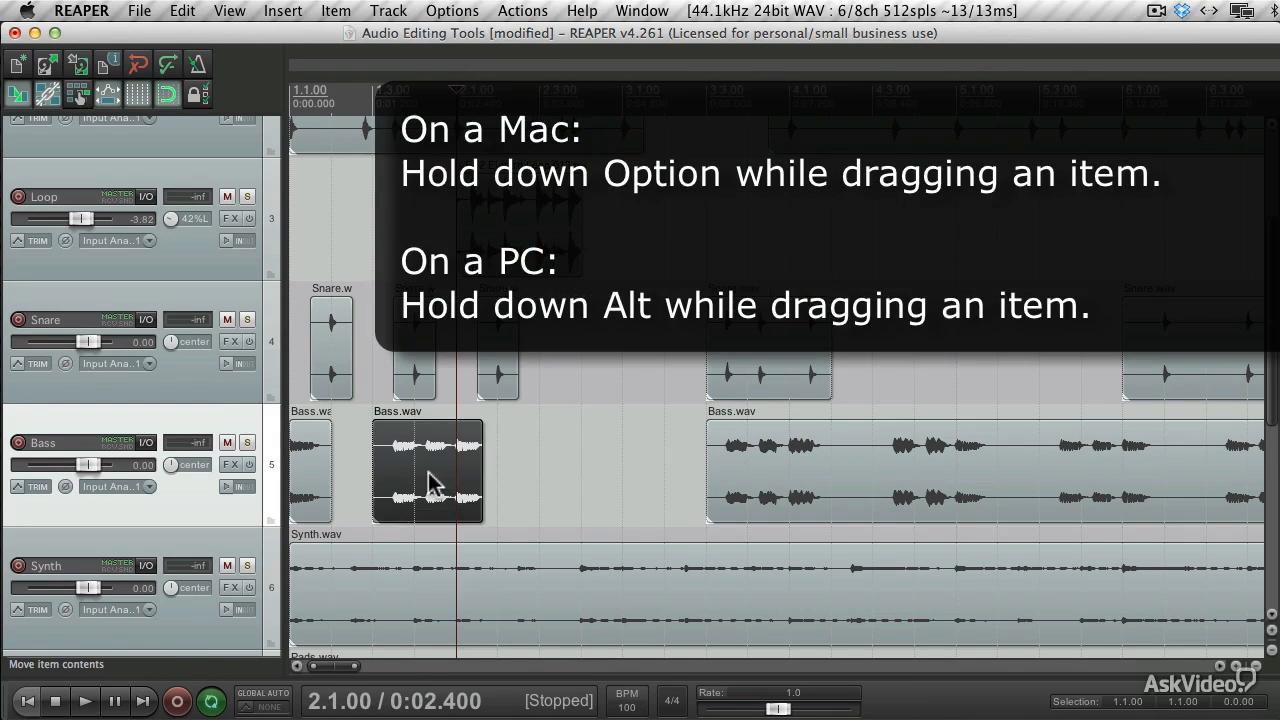
mouse_move(428, 472)
left_mouse_down()
mouse_move(453, 467)
mouse_move(420, 480)
mouse_move(352, 474)
mouse_move(499, 457)
mouse_move(441, 456)
left_mouse_up()
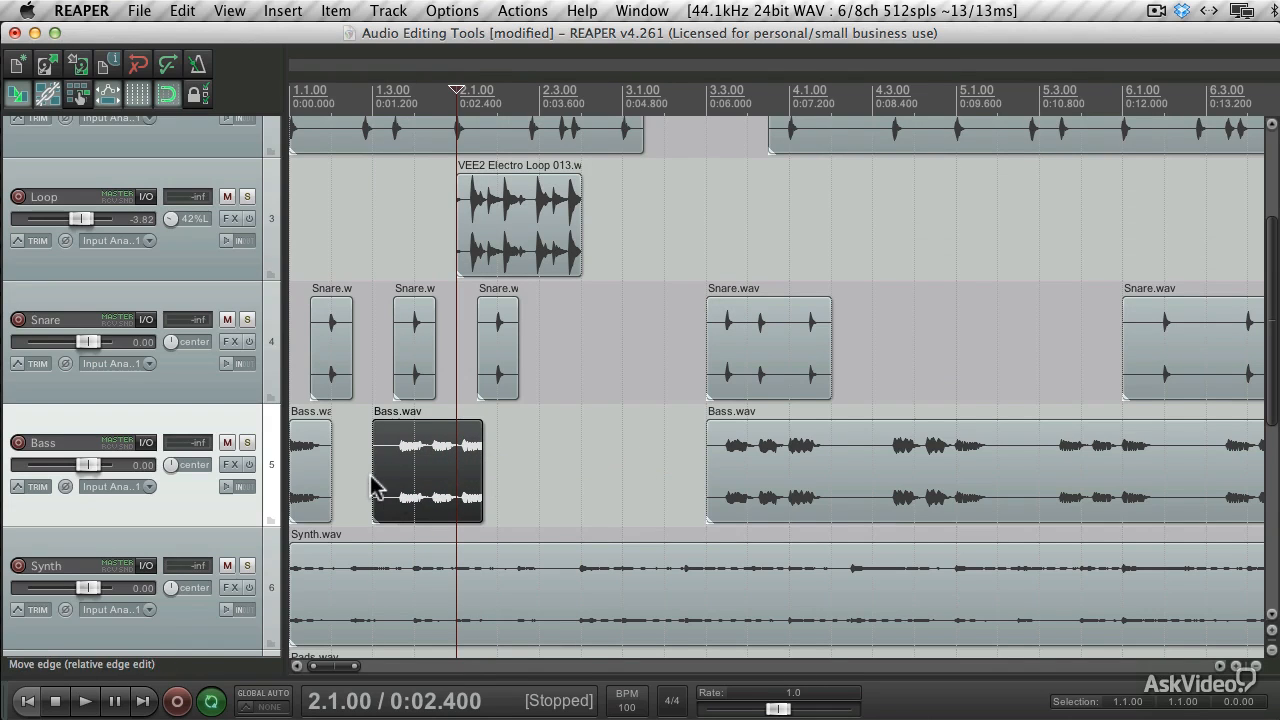
left_click_drag(457, 491, 486, 503)
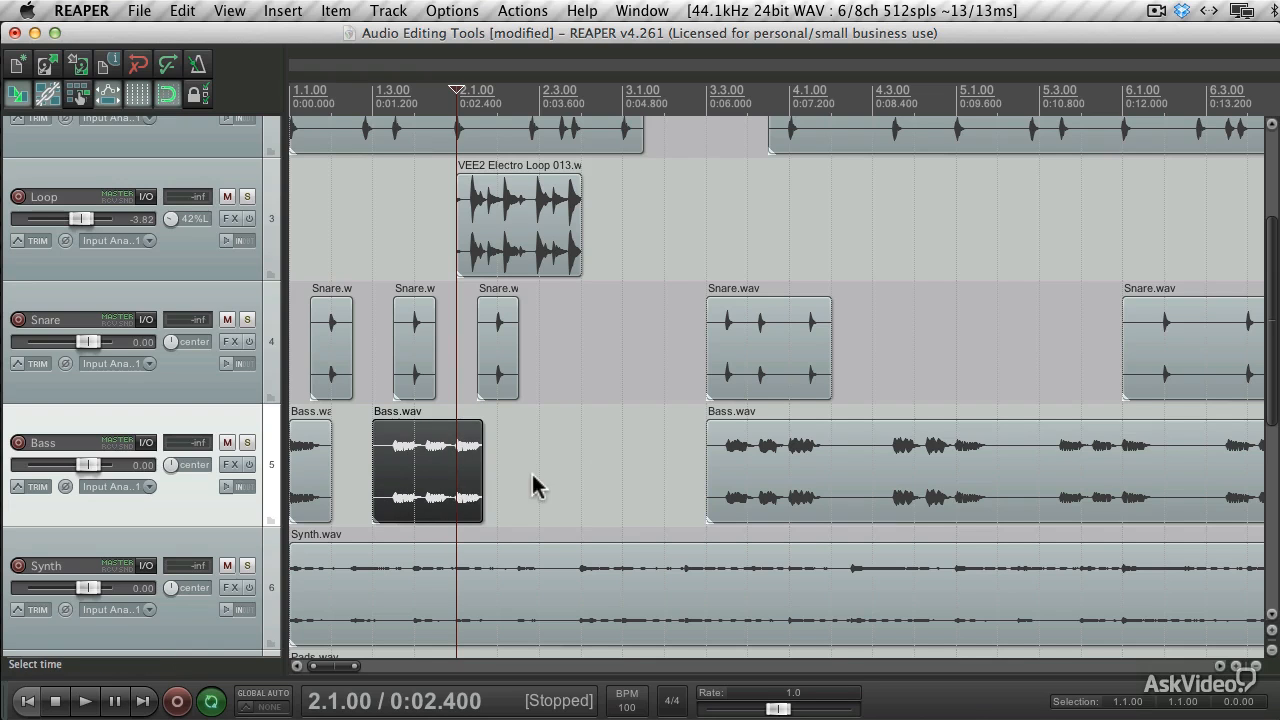
left_click(507, 459)
left_click(437, 467)
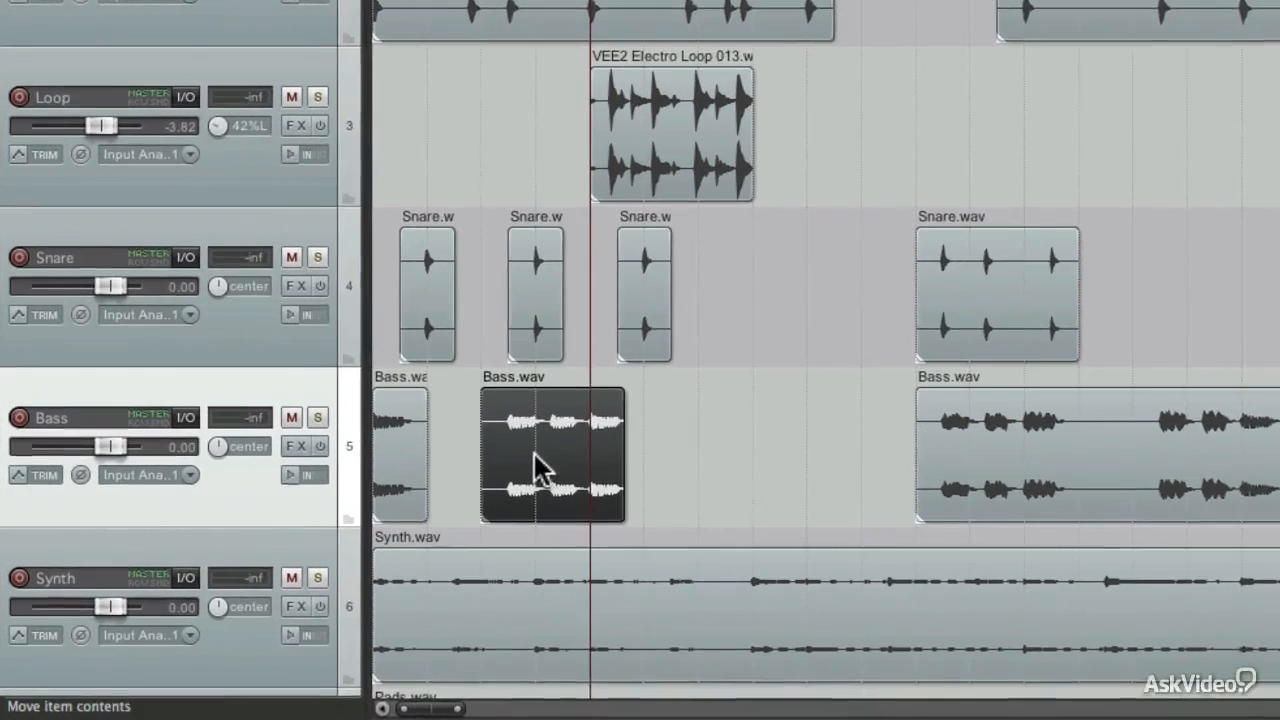
left_click_drag(412, 470, 440, 466)
mouse_move(612, 447)
left_mouse_down()
mouse_move(517, 447)
mouse_move(598, 447)
left_mouse_up()
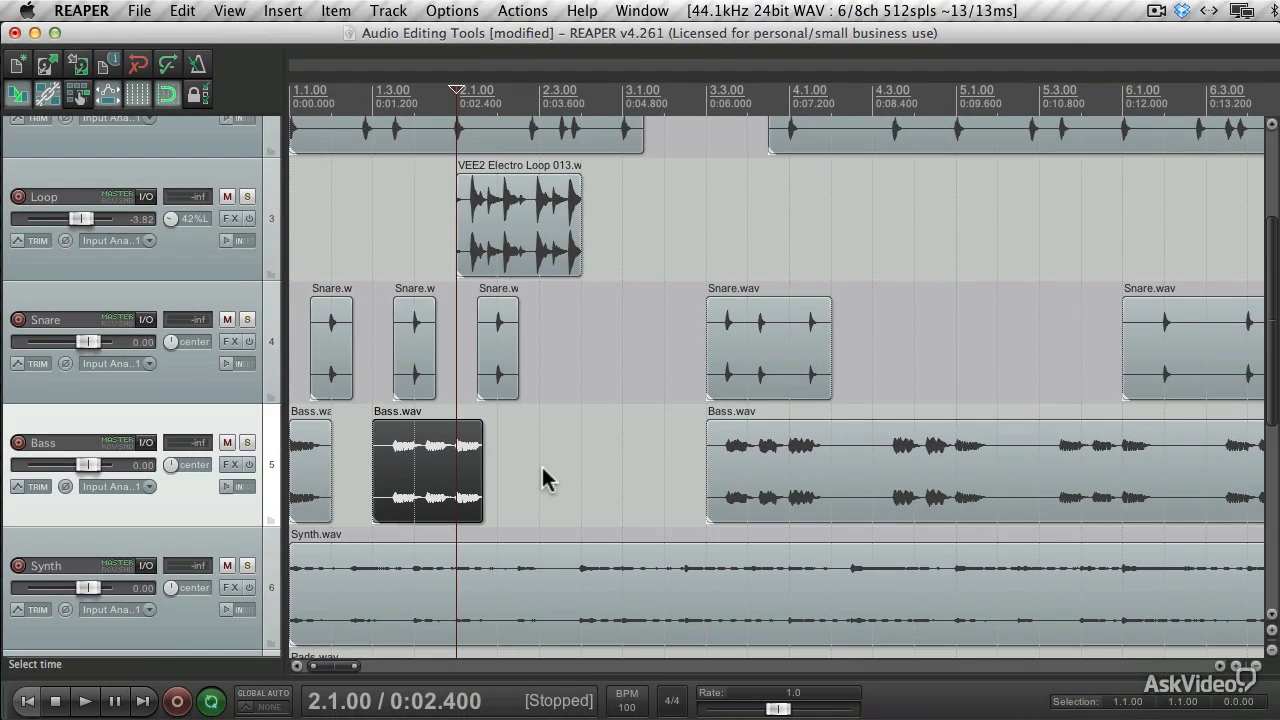
left_click(541, 479)
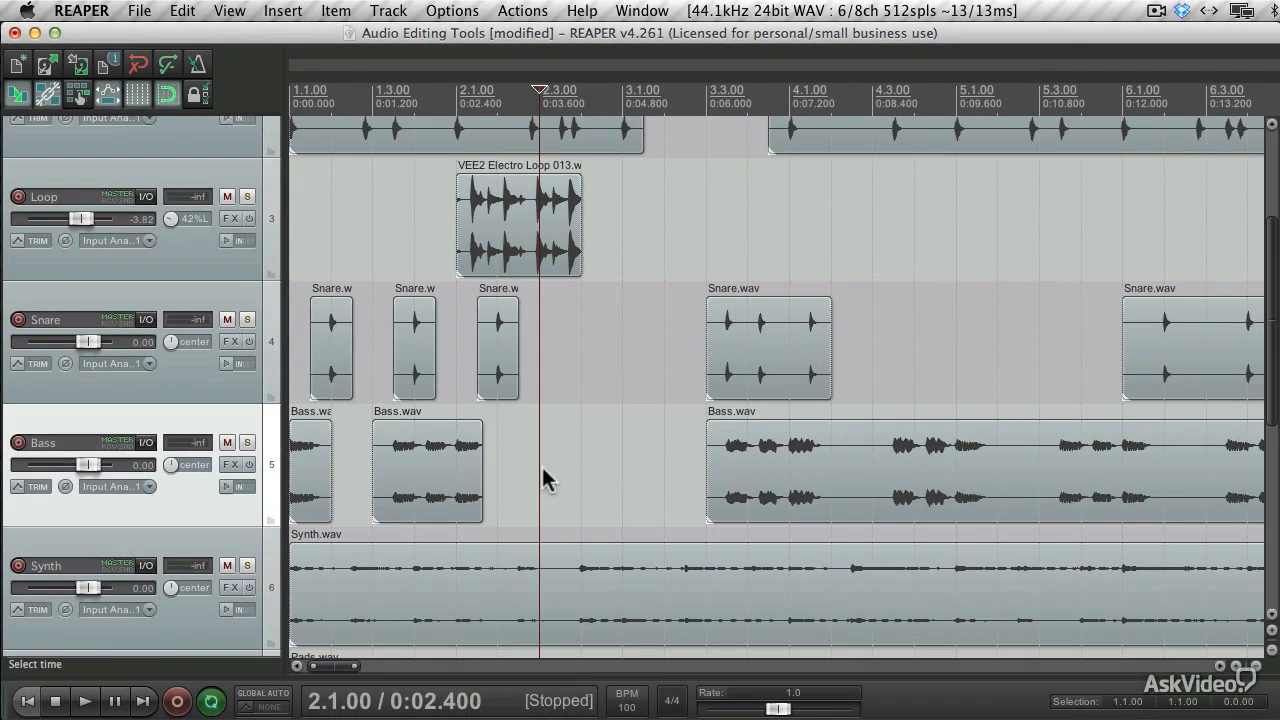
Adjust the start and end edges of the Snare.wav item at 3.3.00
mouse_move(707, 344)
left_mouse_down()
mouse_move(598, 346)
mouse_move(707, 343)
left_mouse_up()
mouse_move(828, 372)
left_mouse_down()
mouse_move(965, 366)
mouse_move(829, 367)
left_mouse_up()
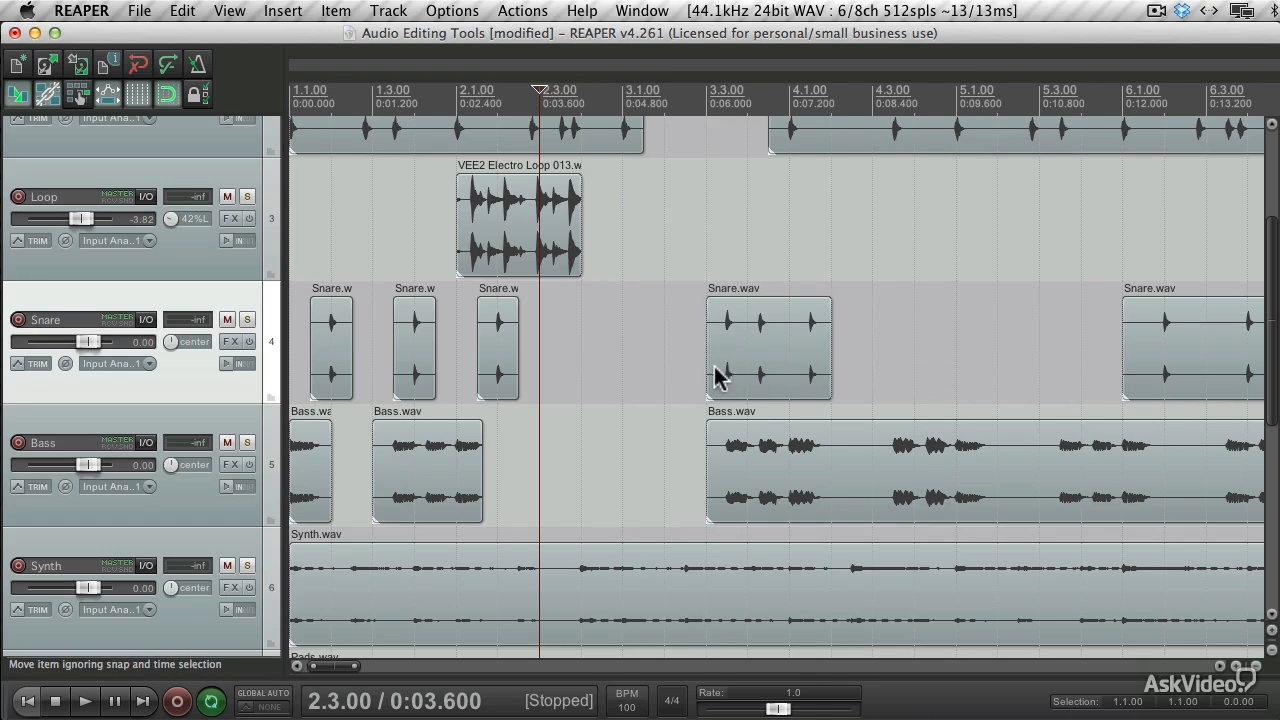
mouse_move(709, 371)
left_mouse_down()
mouse_move(650, 359)
mouse_move(708, 358)
left_mouse_up()
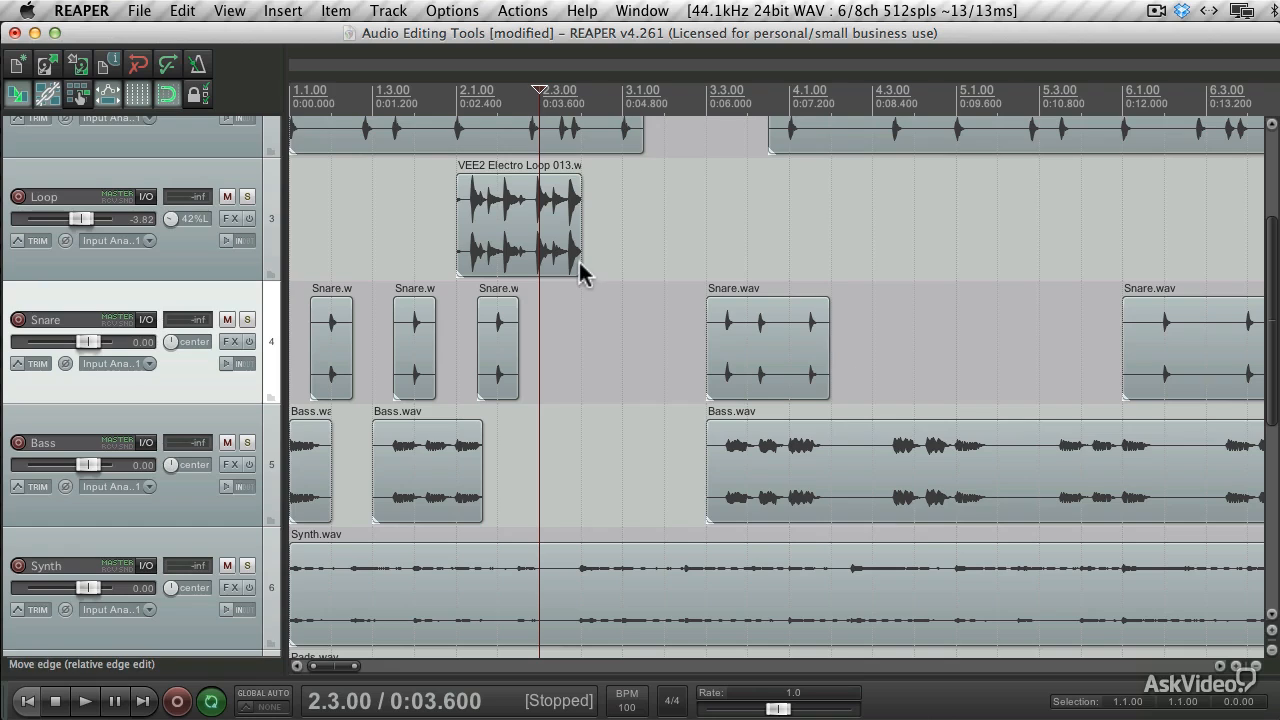
Try looping the VEE2 Electro Loop 013 item out to 4.4.00 and copying it to 3.1.00, and undo both edits
left_click_drag(579, 261, 910, 257)
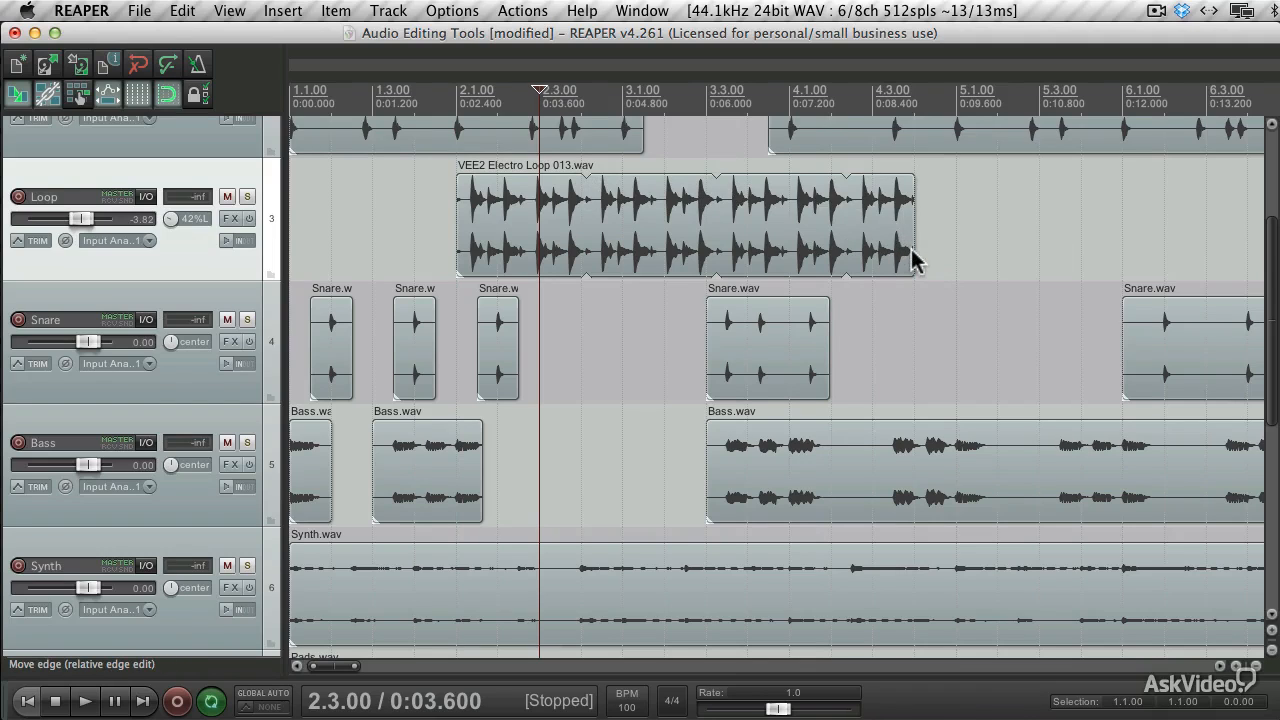
left_click_drag(914, 258, 945, 236)
key("ctrl+z")
key("ctrl+z")
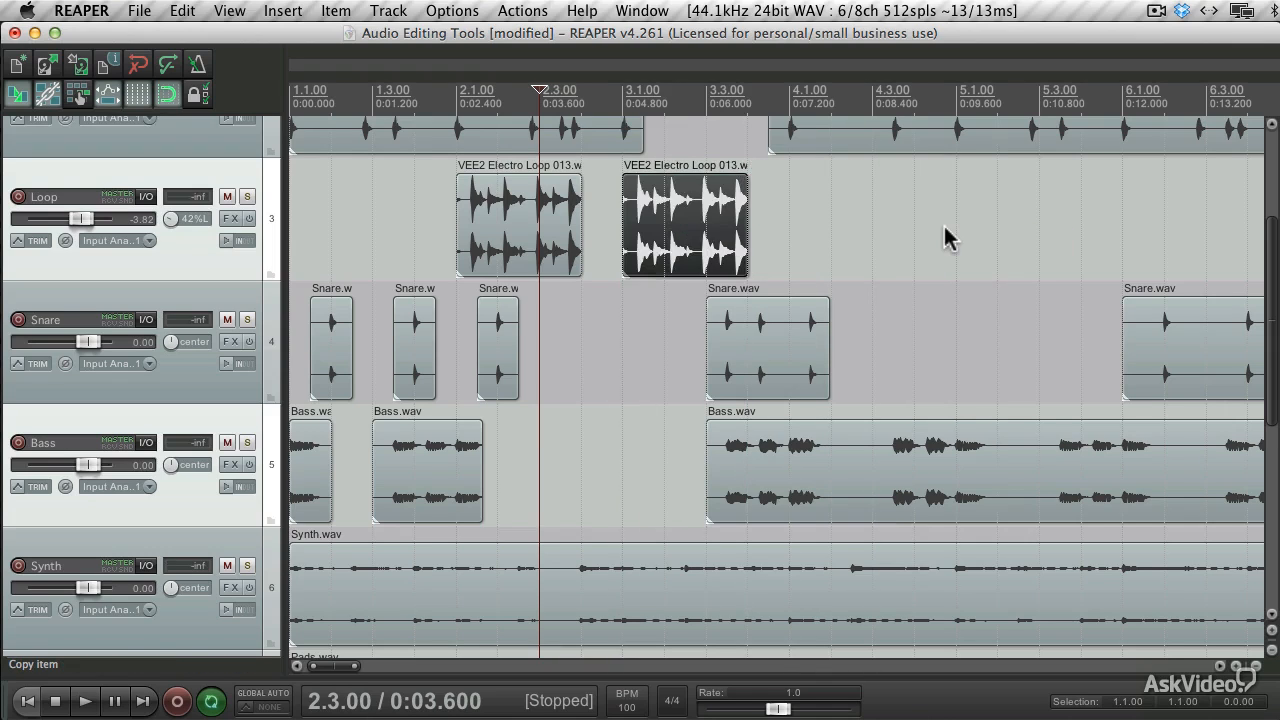
key("ctrl+z")
left_click(664, 327)
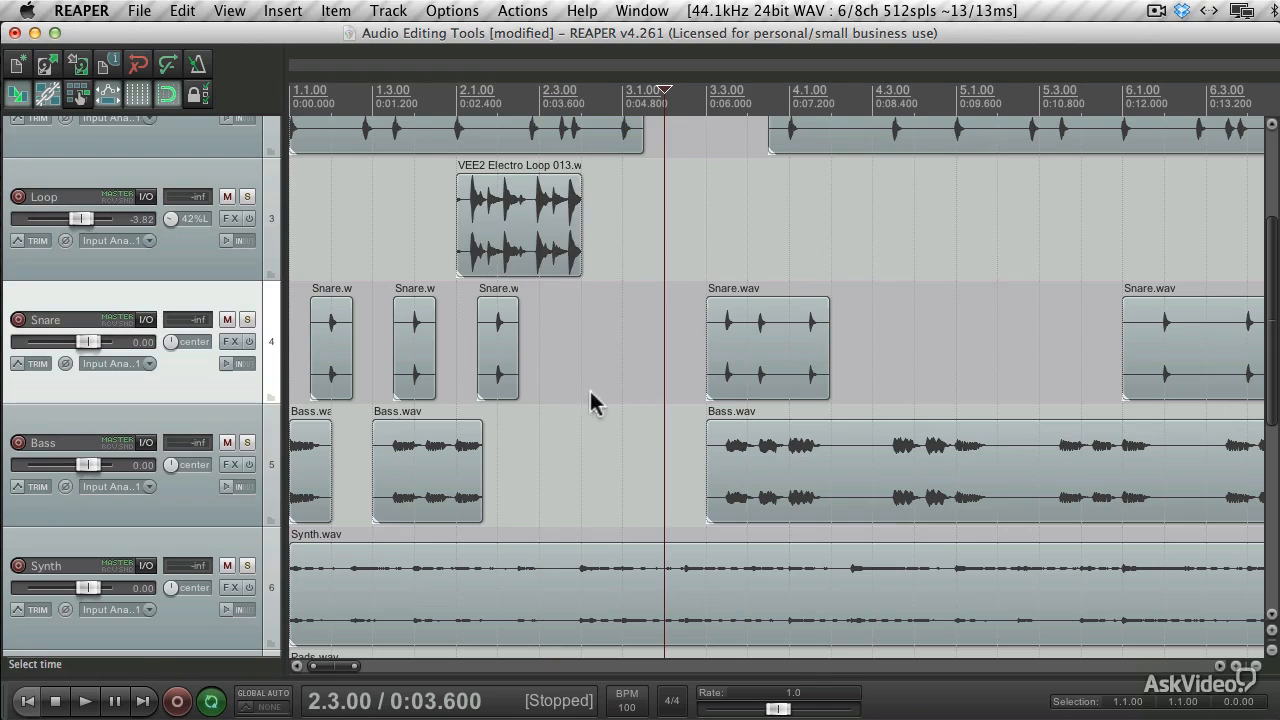
Set the short Bass.wav item at 1.3.00 to a custom bright orange color
right_click(476, 448)
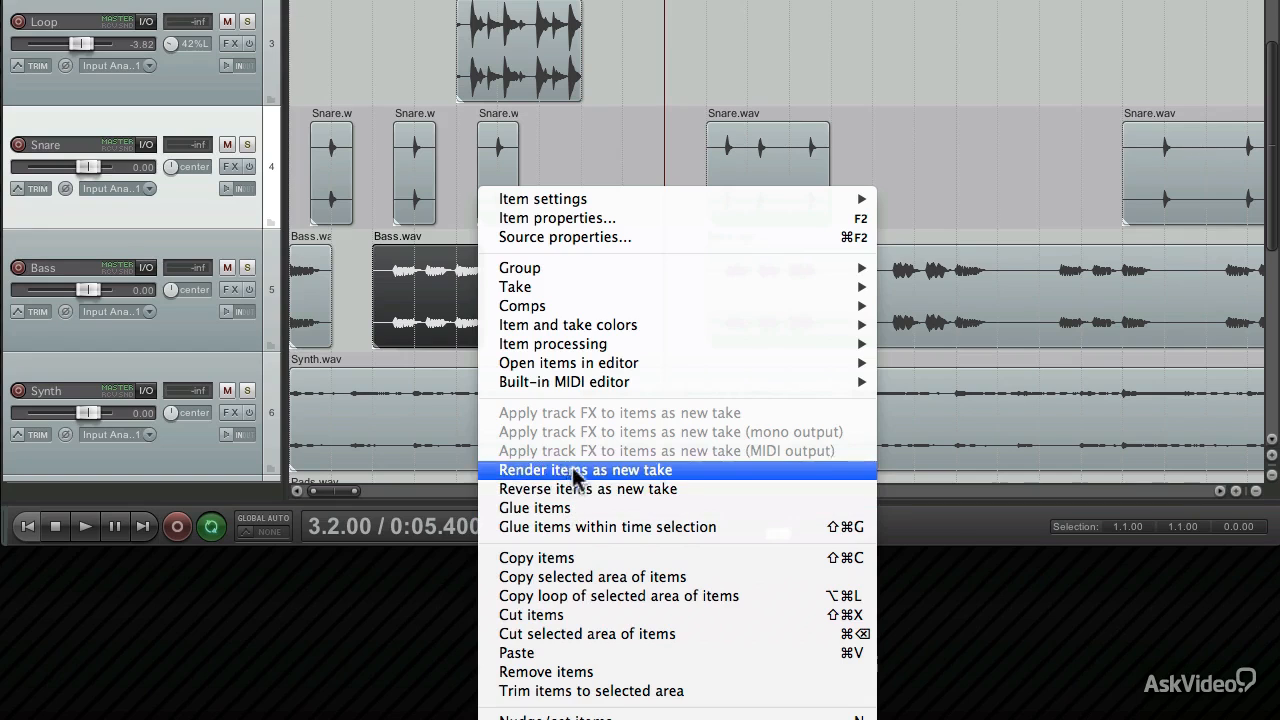
mouse_move(585, 331)
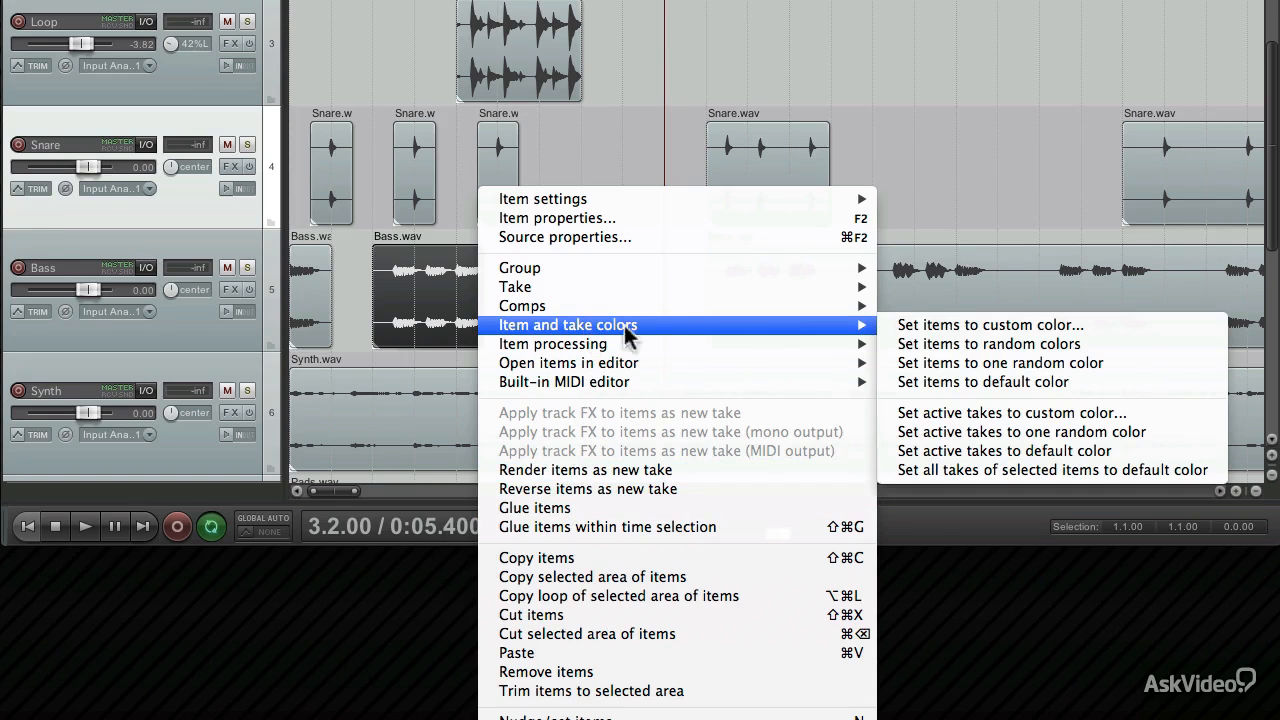
left_click(921, 324)
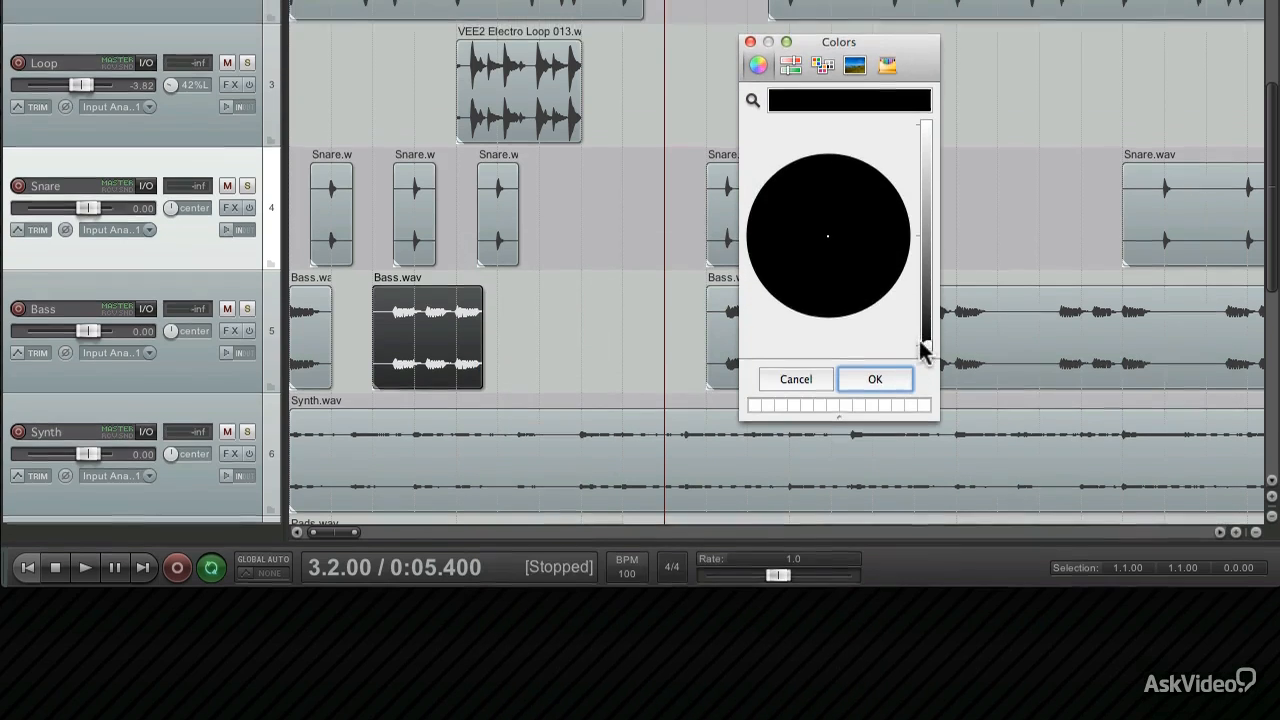
left_click_drag(922, 348, 938, 106)
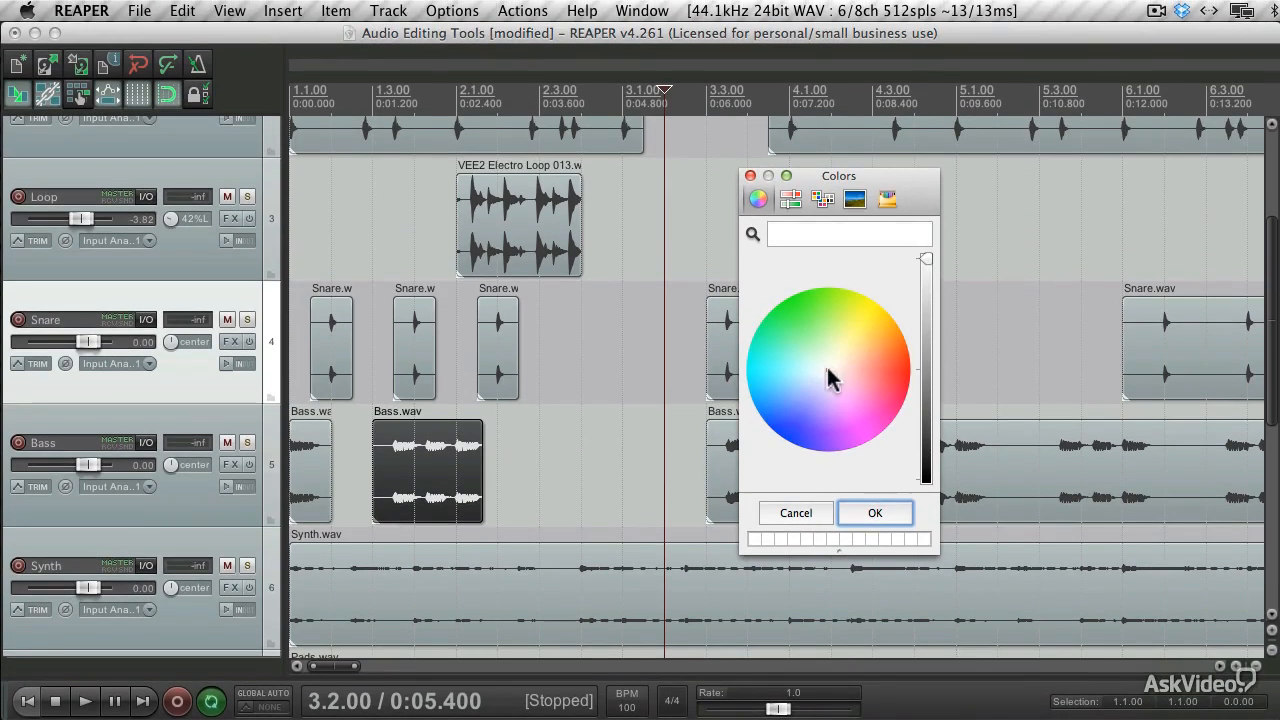
left_click_drag(827, 370, 901, 351)
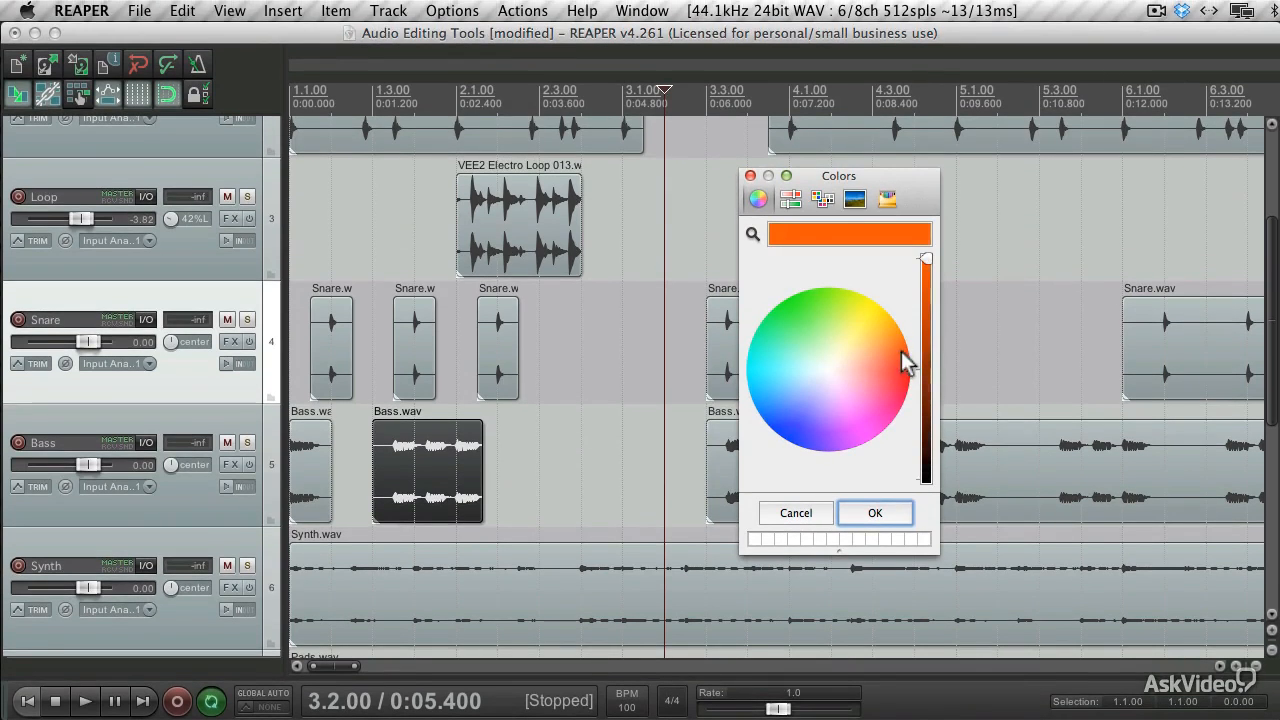
left_click(876, 514)
left_click(571, 462)
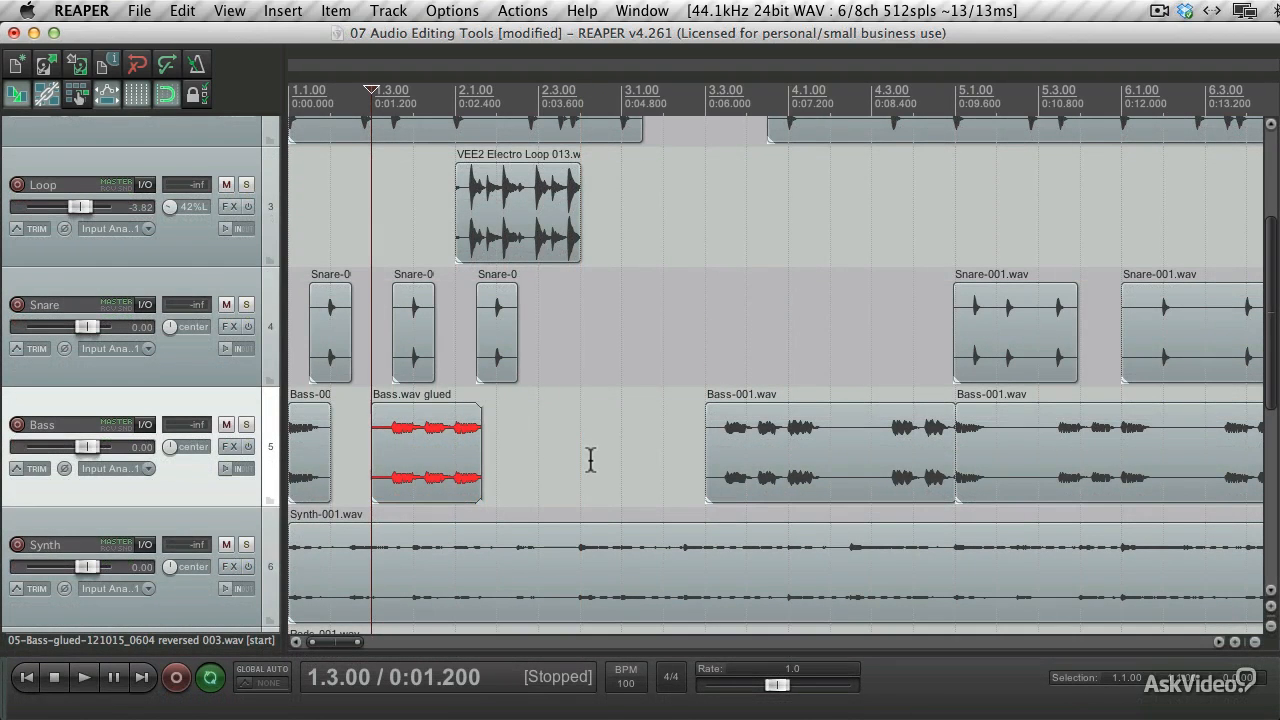
Reverse the glued Bass item at 1.3.00 as a new take and deselect it
left_click(401, 437)
right_click(402, 437)
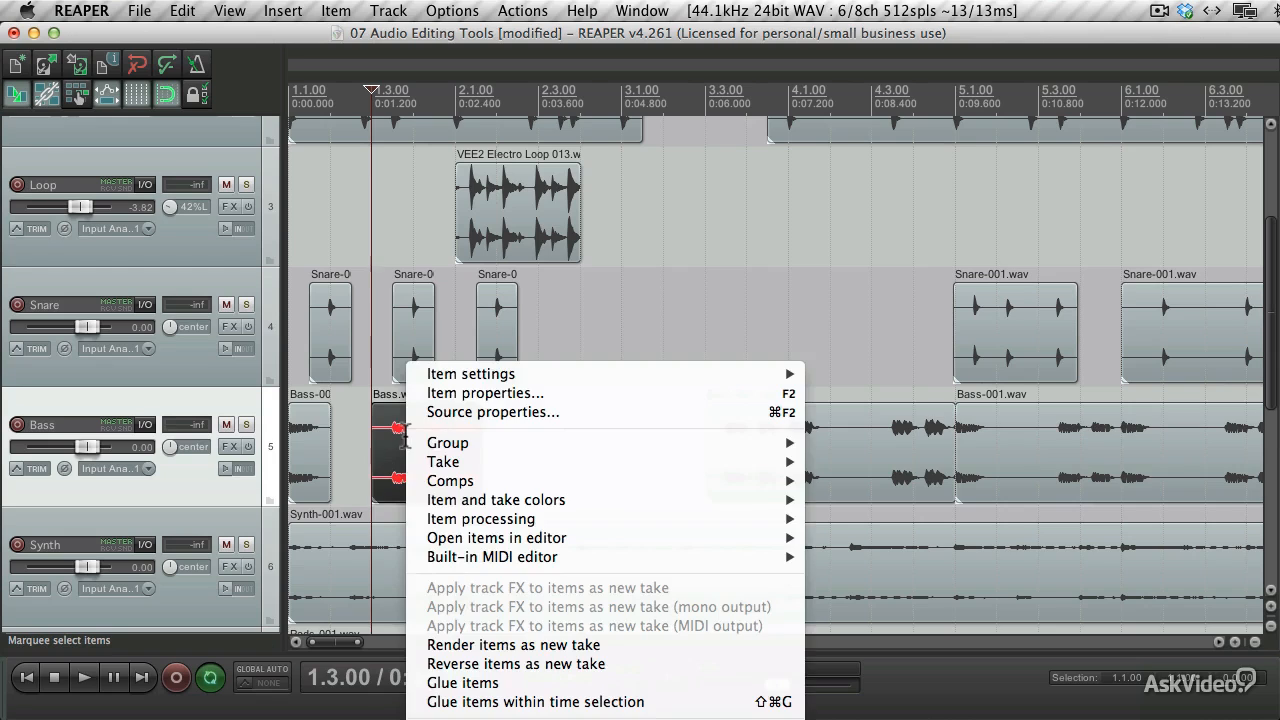
left_click(537, 660)
left_click(539, 480)
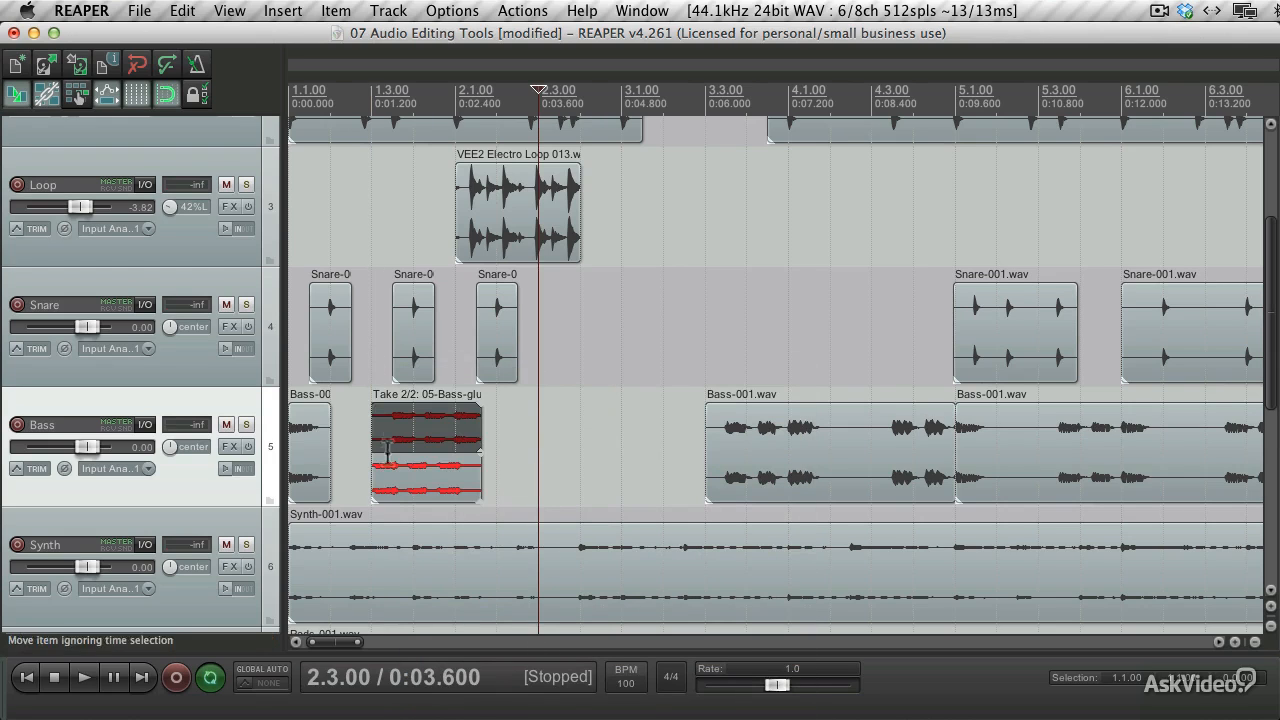
Solo the Bass track, activate take 1 of the colored Bass item, and audition it from 1.3.00
left_click(371, 97)
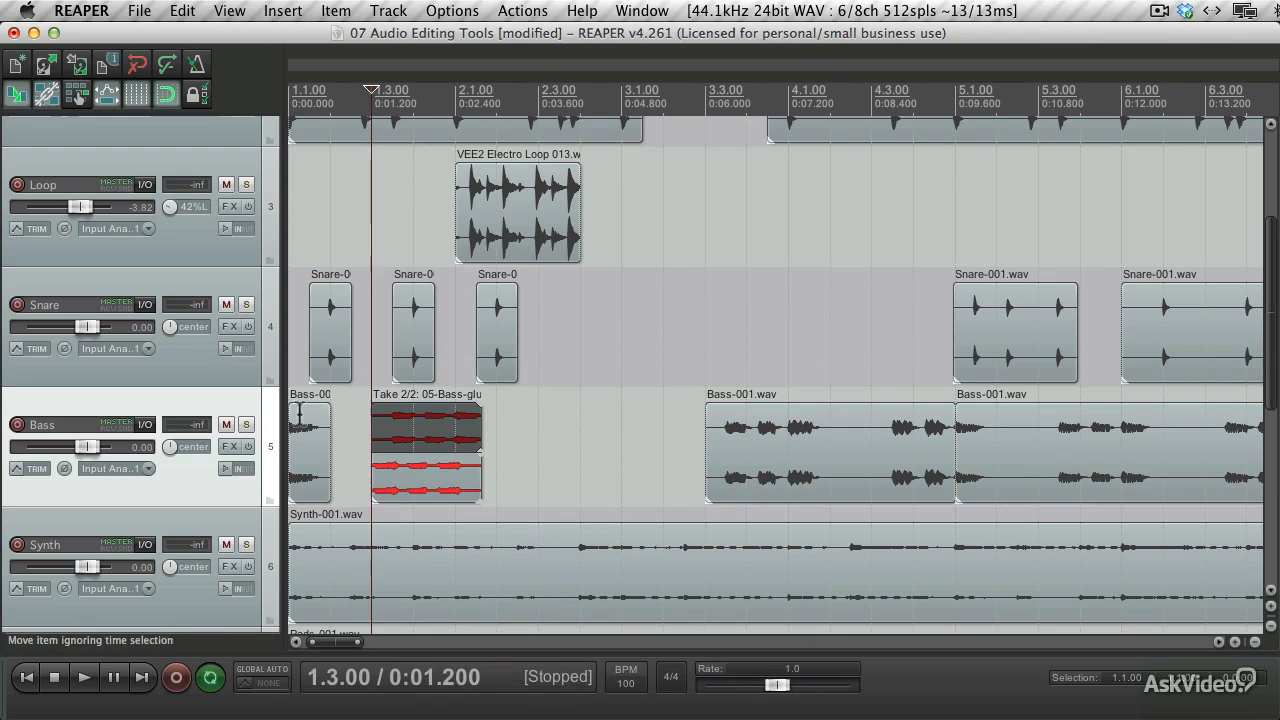
left_click(246, 424)
left_click(382, 422)
key("space")
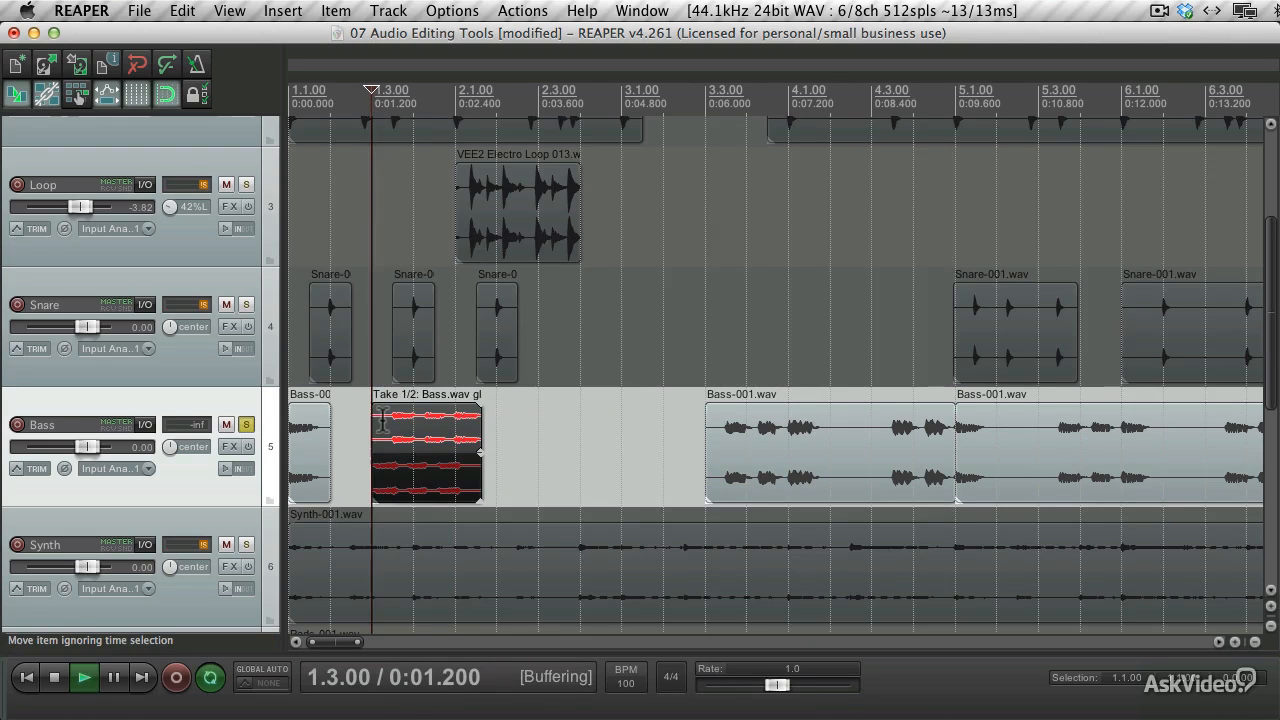
key("space")
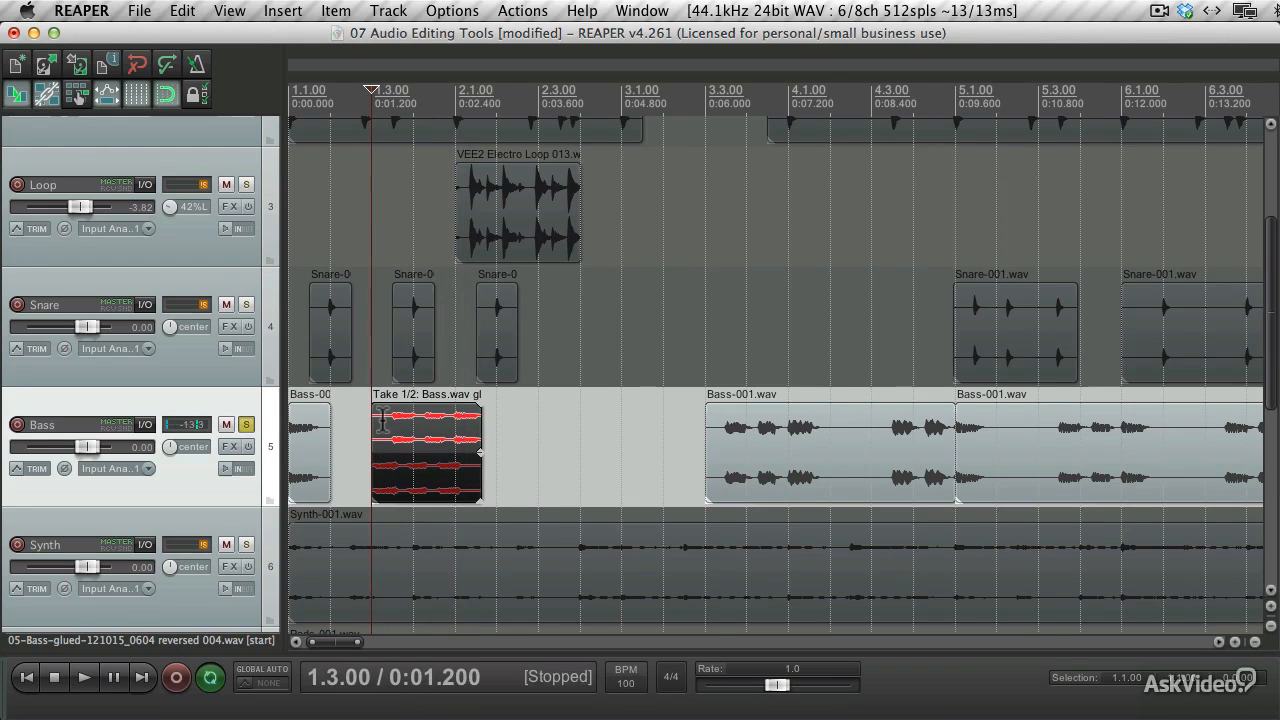
Activate the reversed take 2 of the Bass item and play it from 1.3.00
left_click(393, 475)
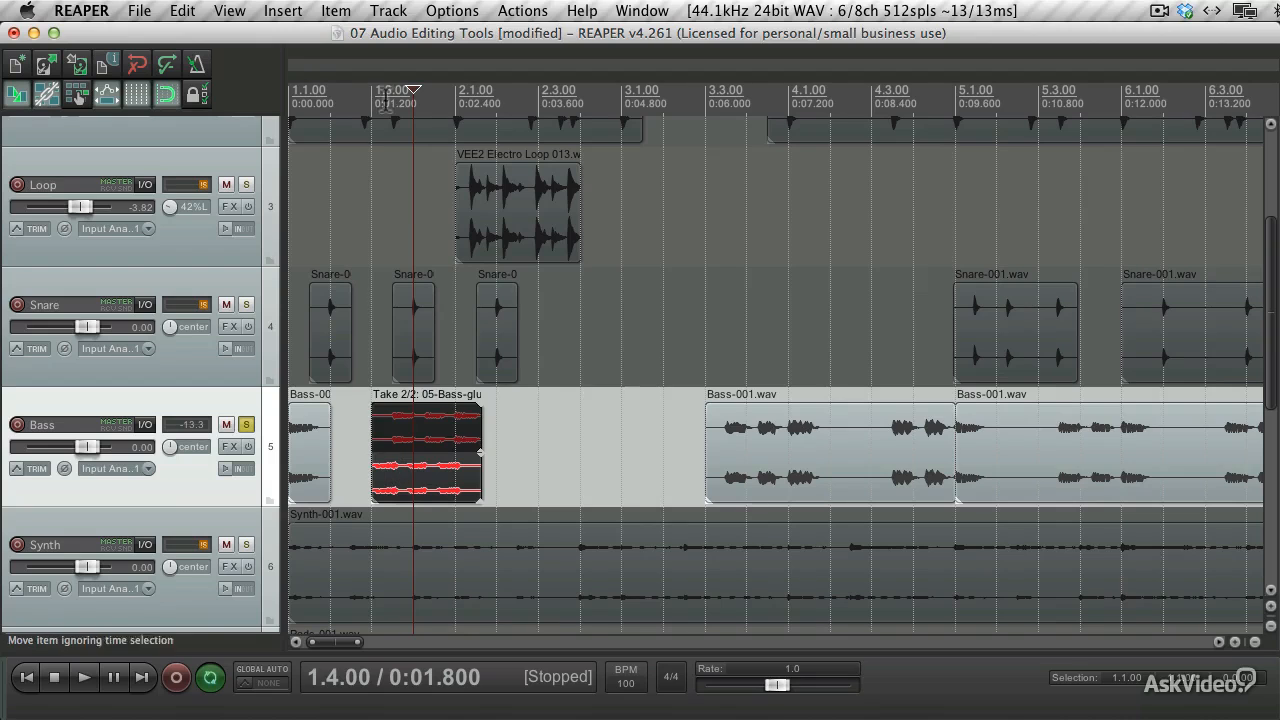
left_click(368, 101)
key("space")
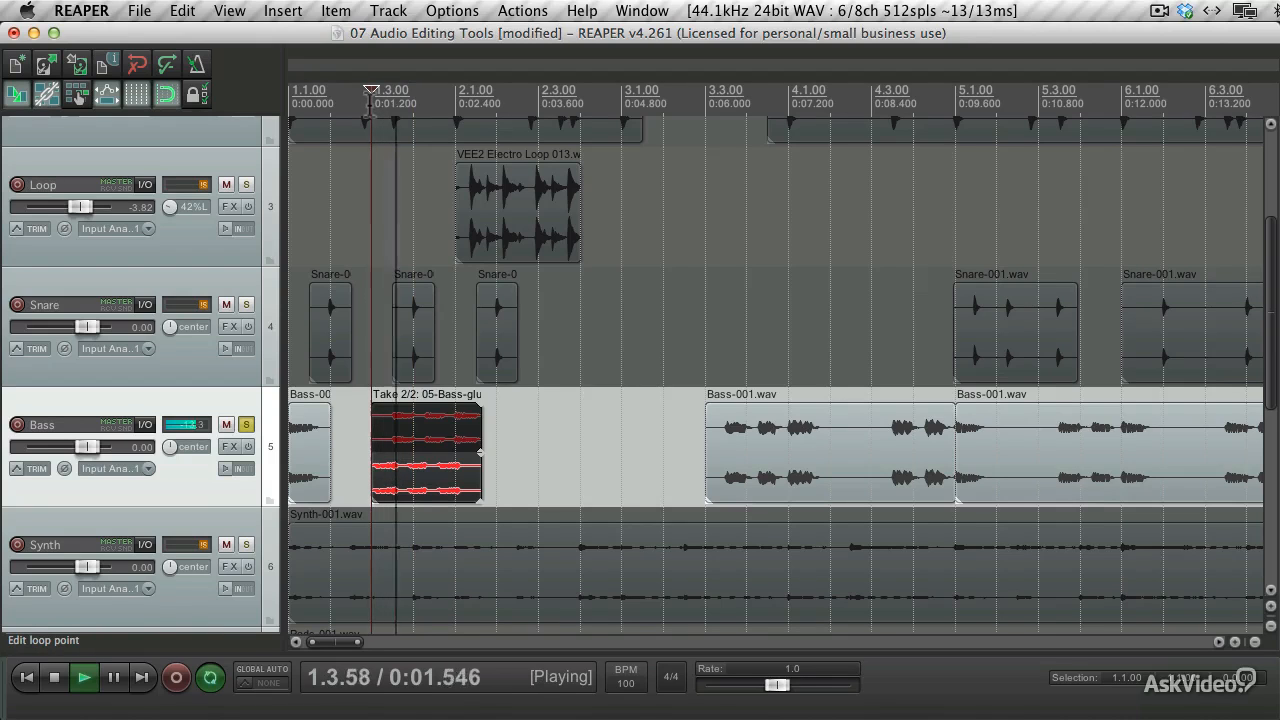
Stop playback and split the orange Bass item on the Bass track at 1.4.00
key("space")
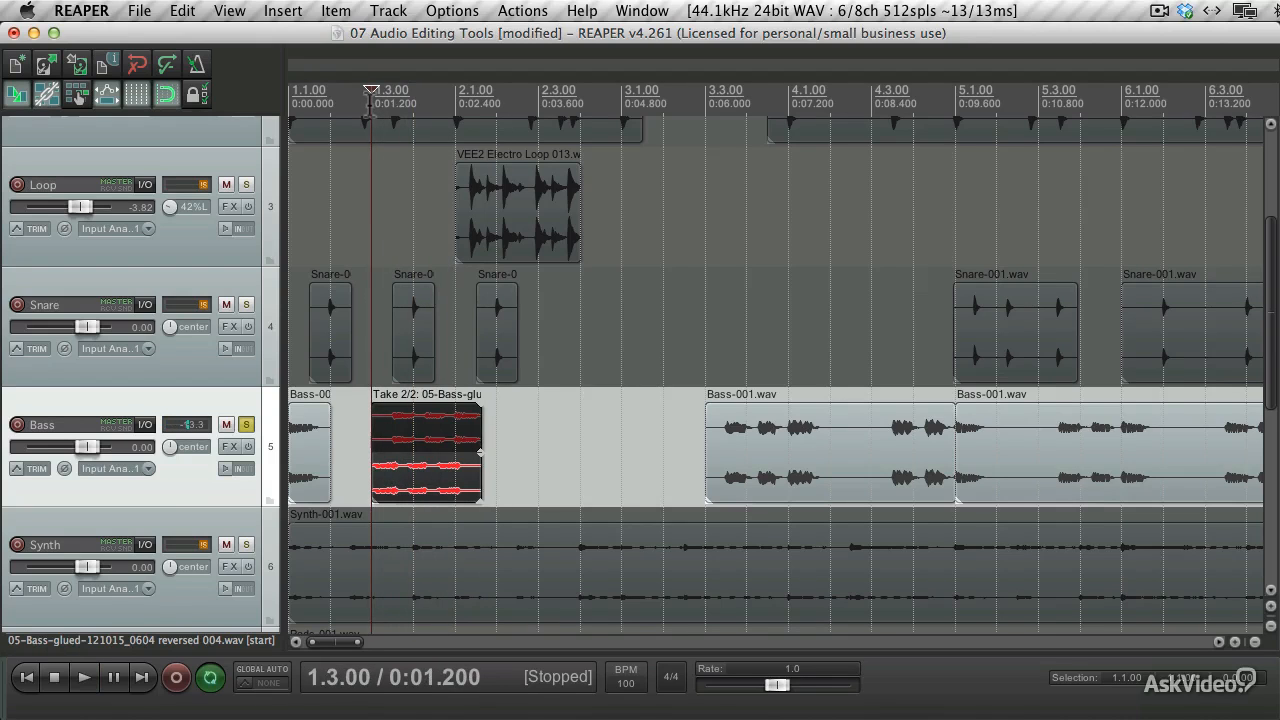
left_click(497, 490)
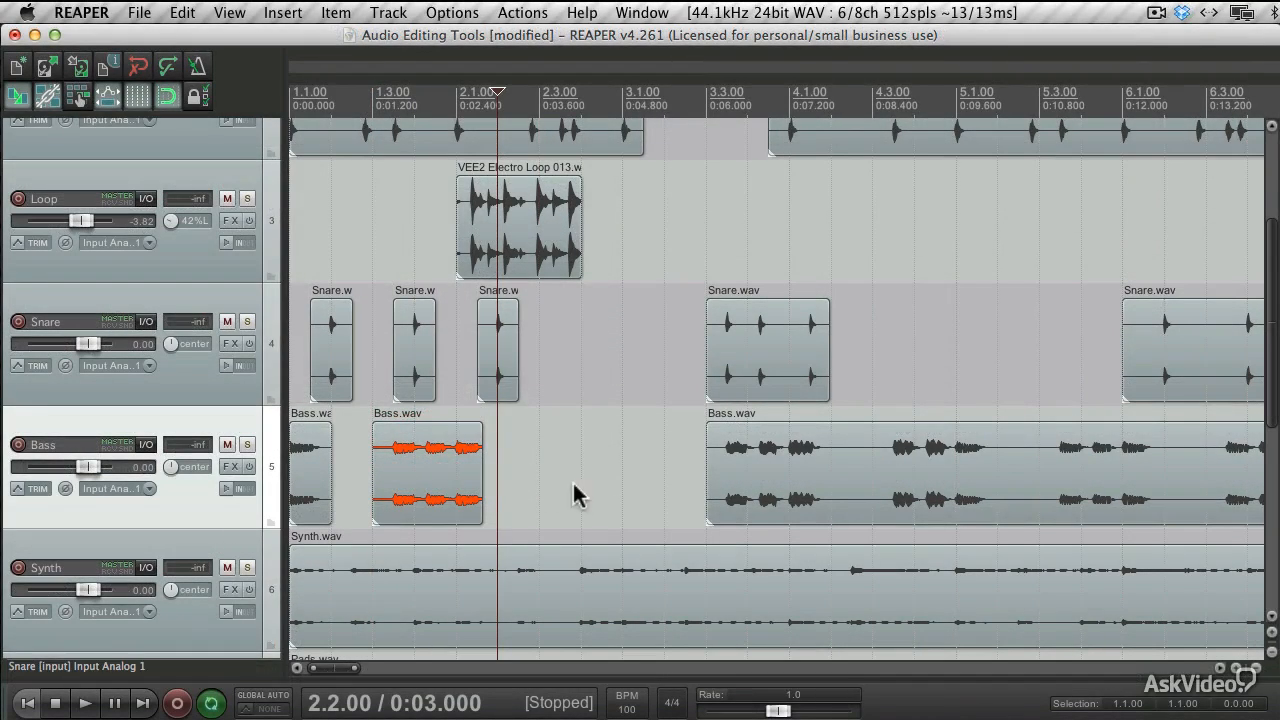
left_click(445, 482)
right_click(441, 481)
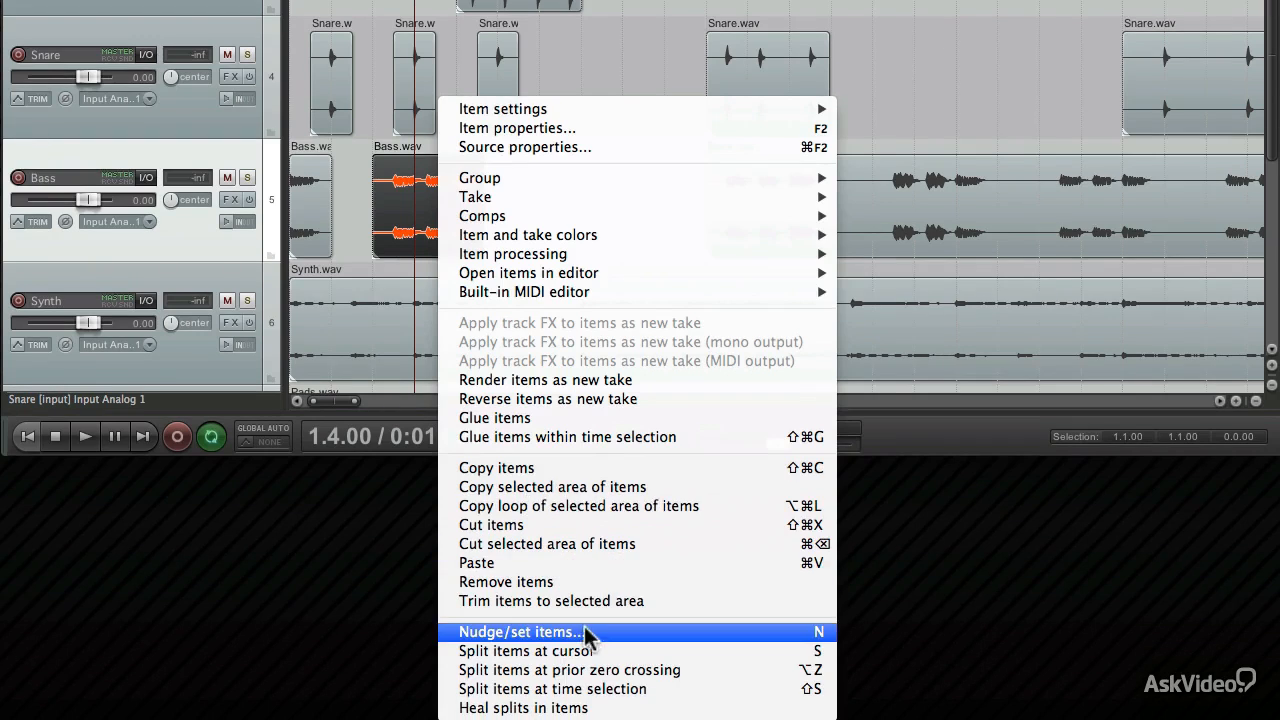
left_click(580, 650)
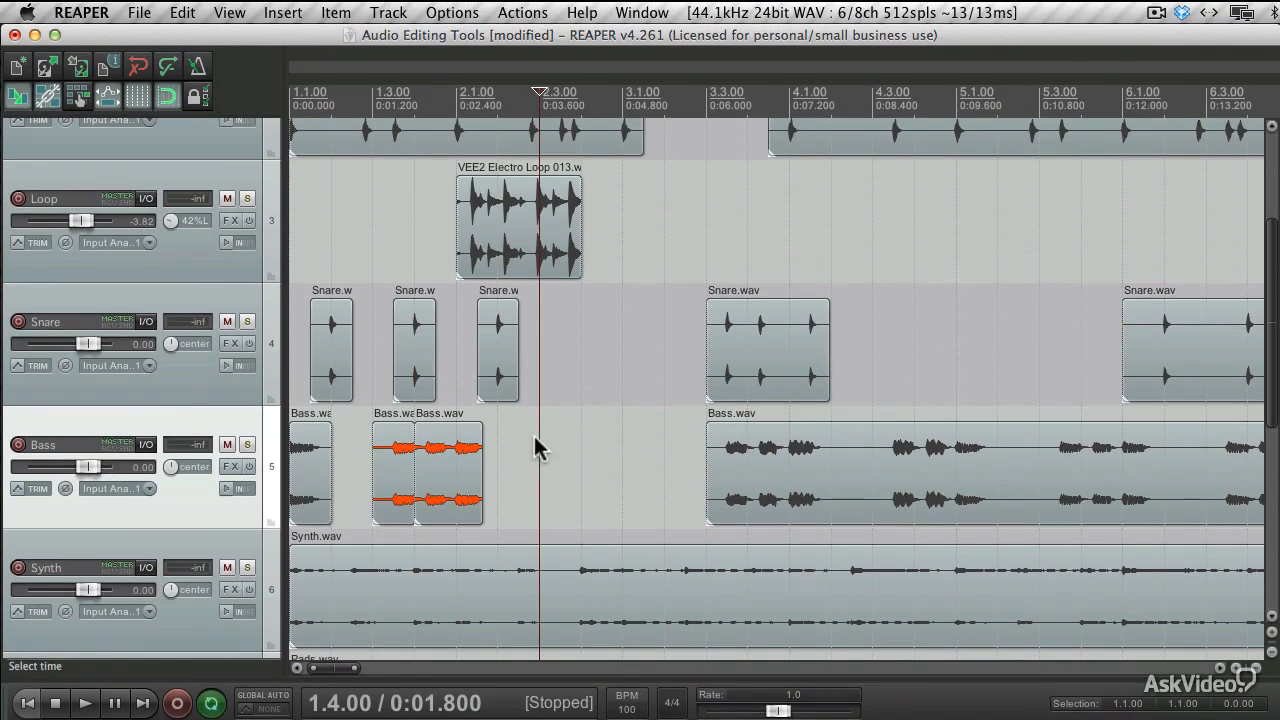
Glue the two orange Bass pieces between 1.3.00 and 2.1.00 into one item and deselect it
left_click(397, 468)
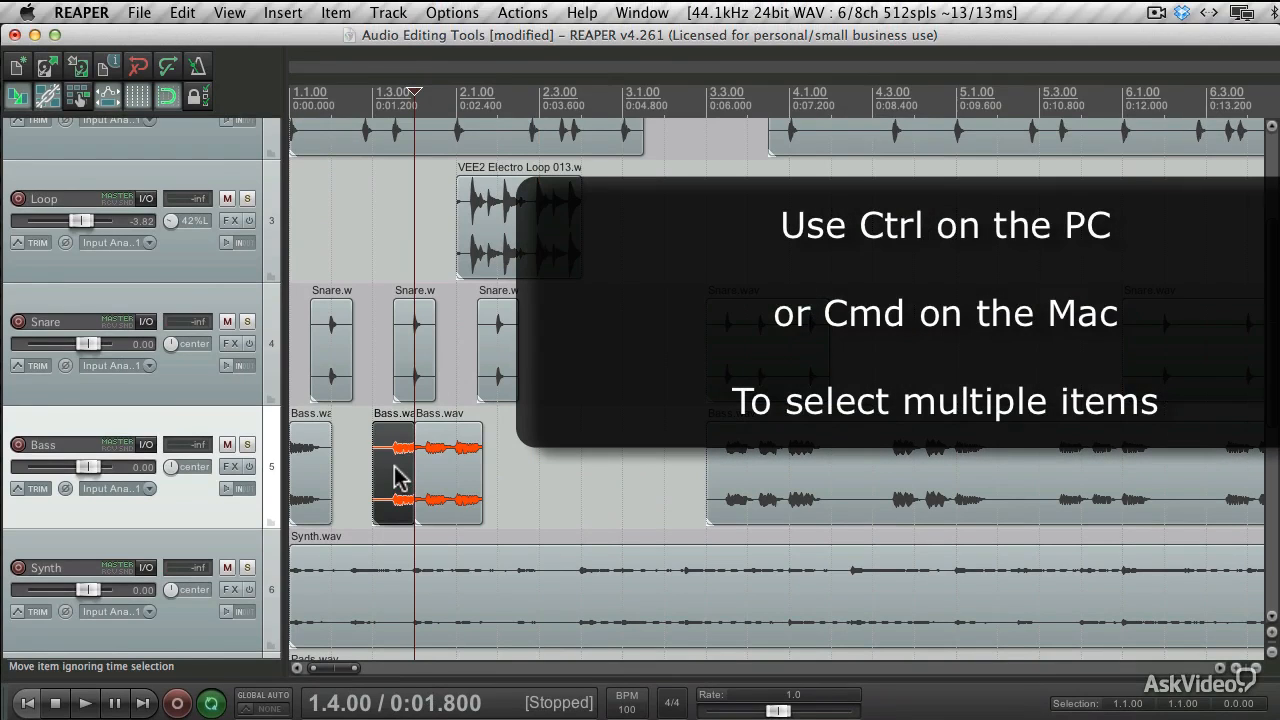
left_click(444, 463, "super")
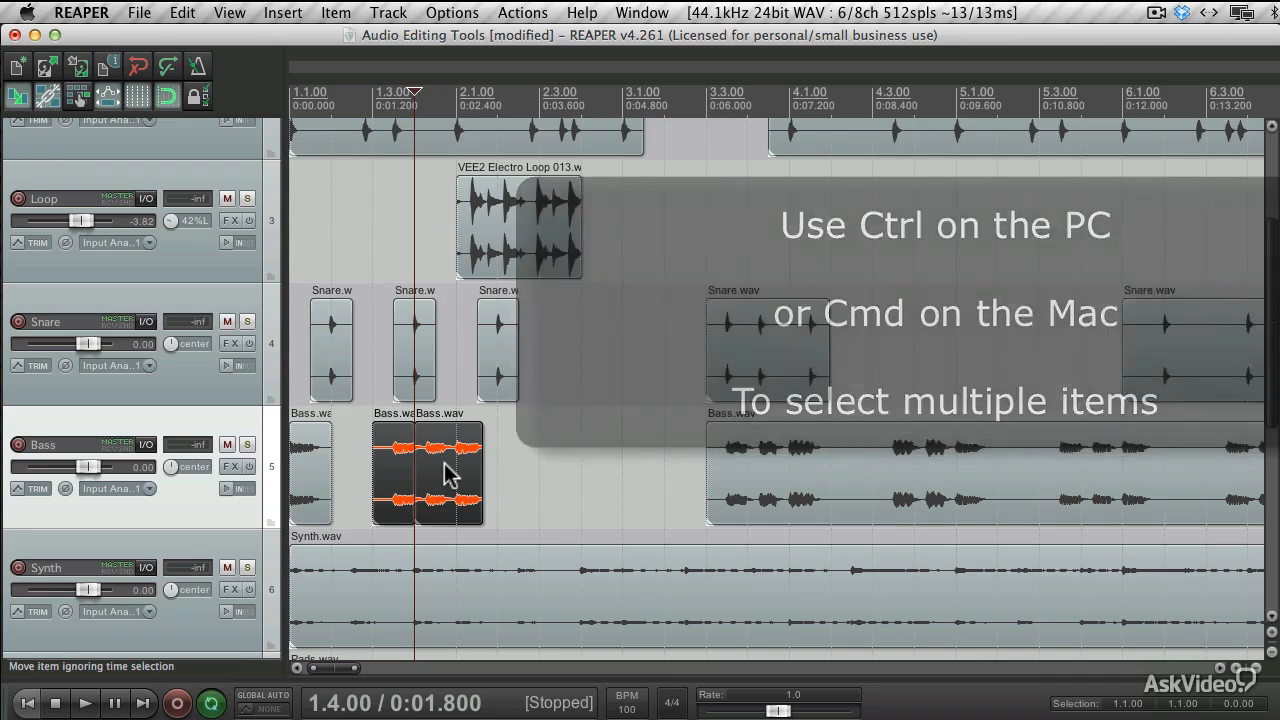
right_click(444, 463)
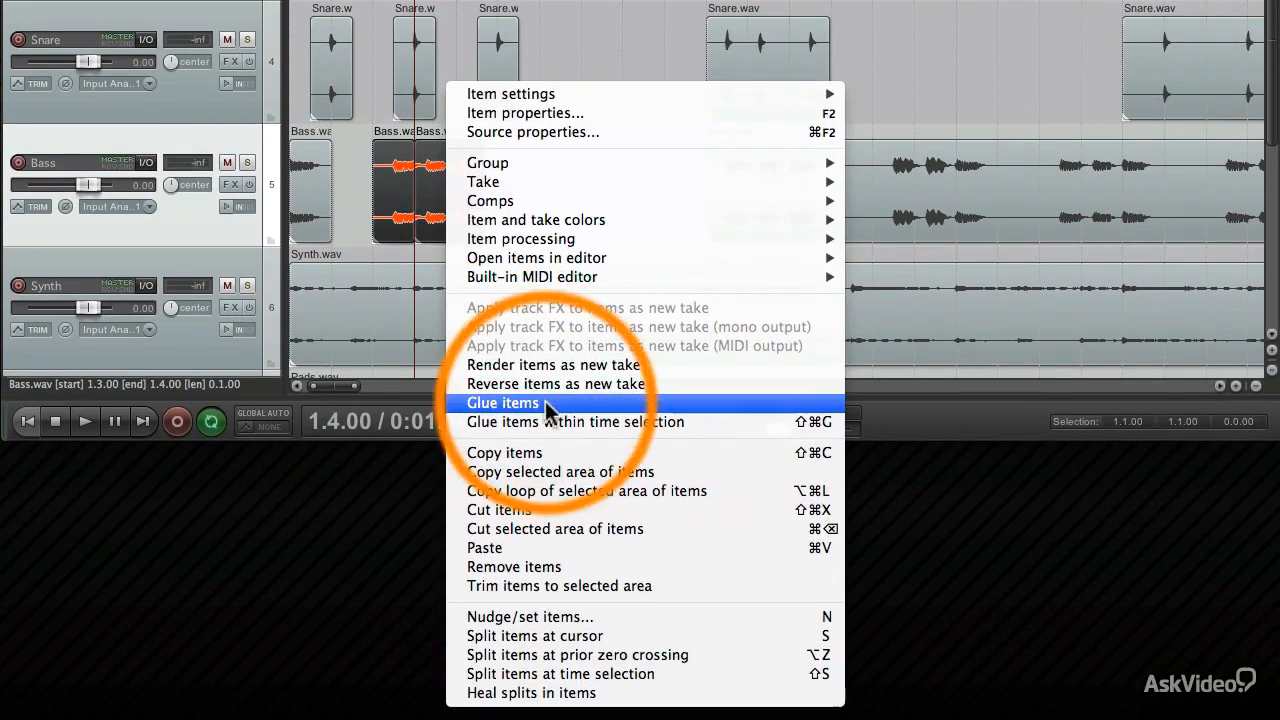
left_click(547, 404)
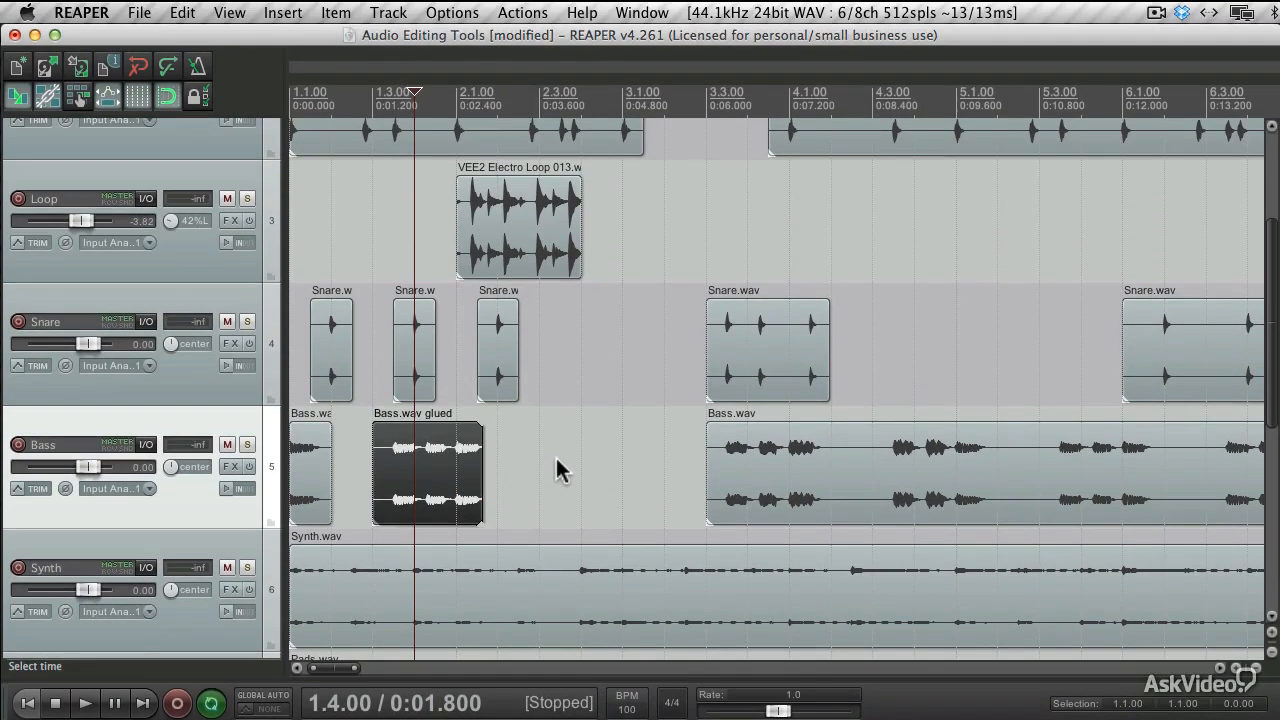
left_click(555, 455)
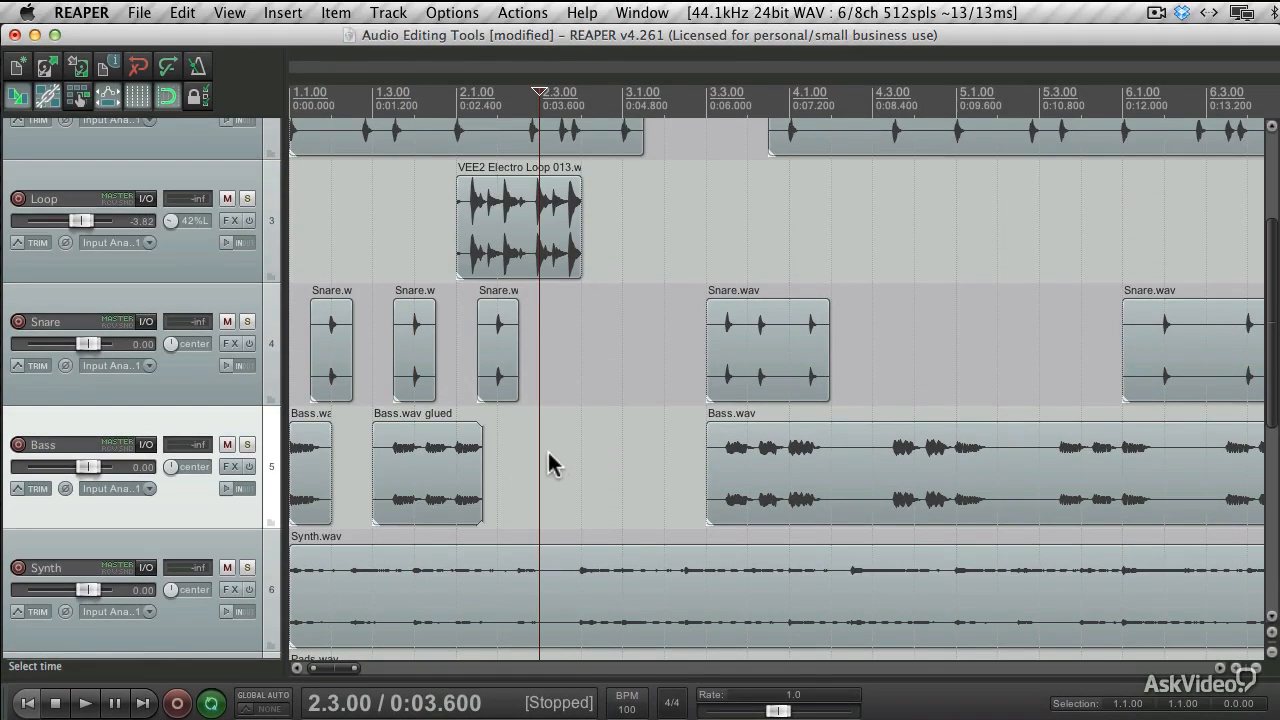
Split the glued Bass item at 1.4.00
left_click(420, 480)
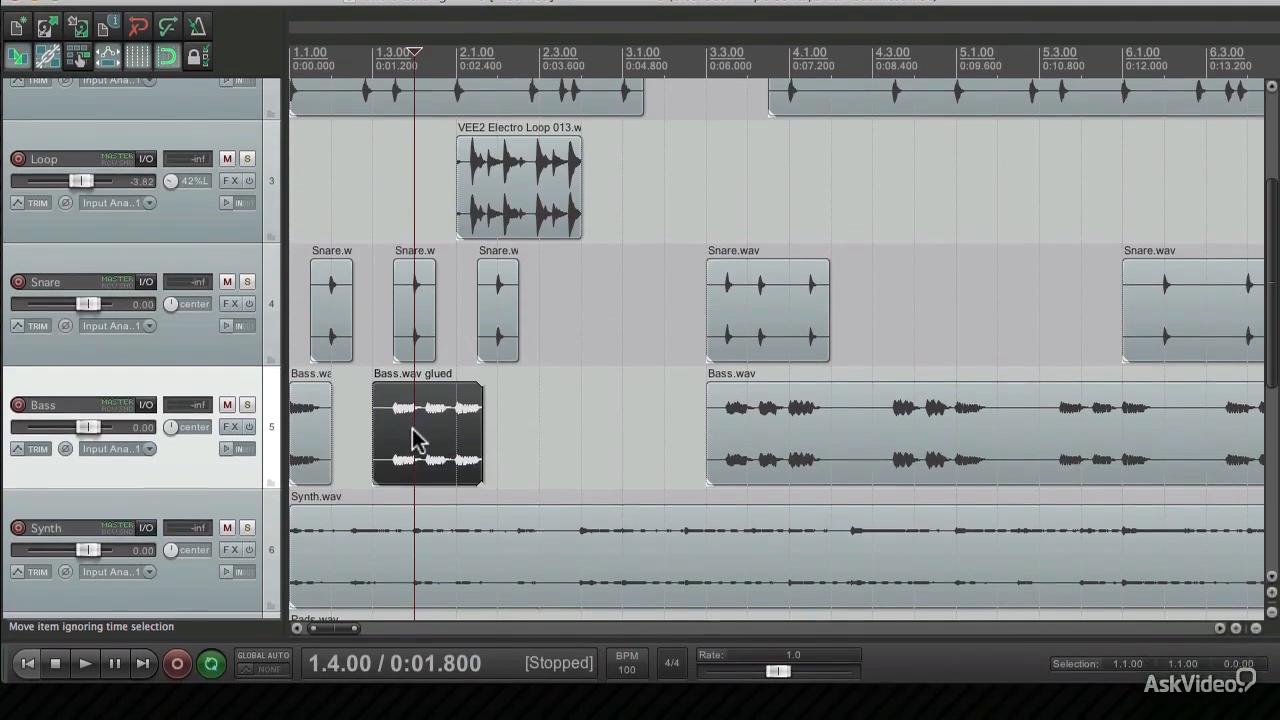
right_click(420, 480)
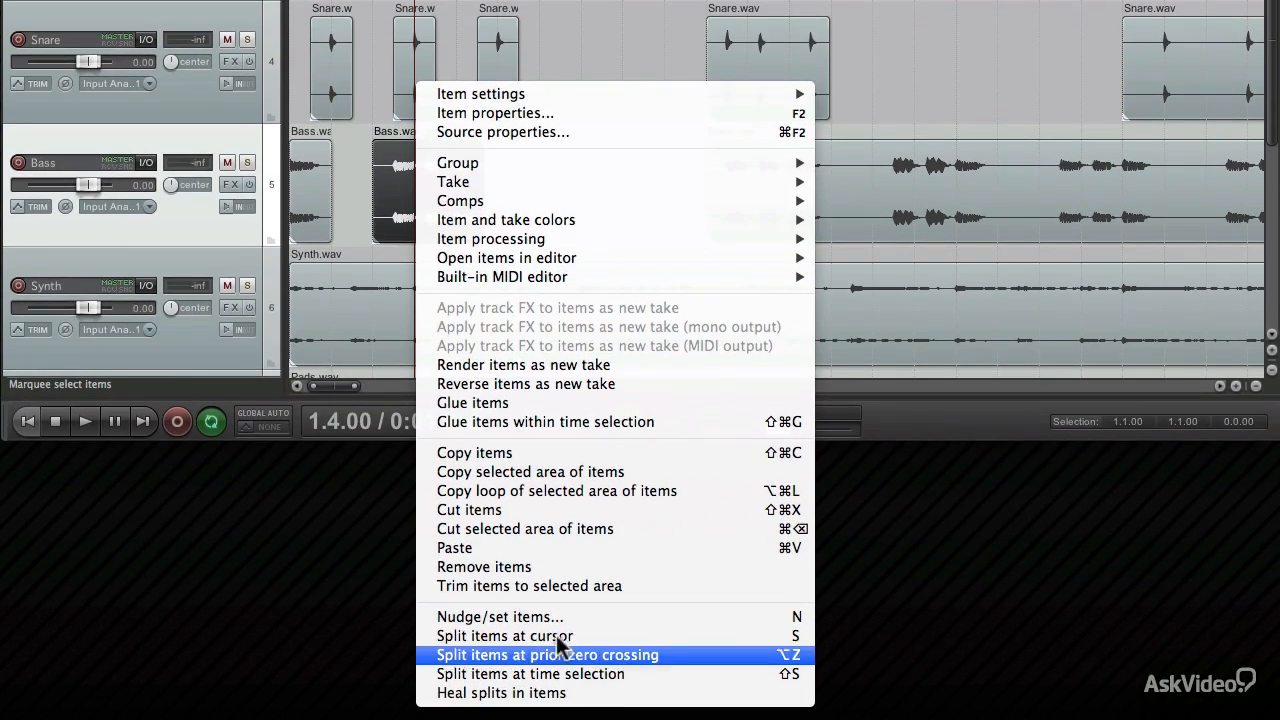
left_click(462, 636)
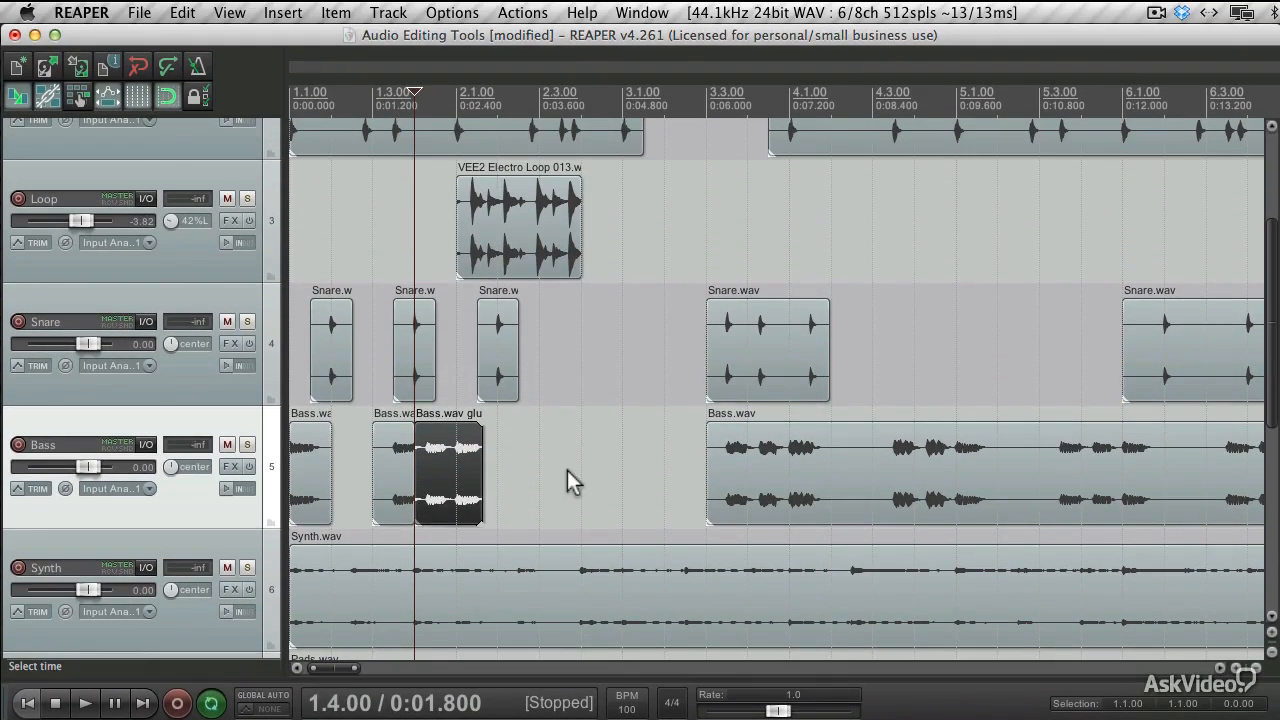
left_click(567, 470)
Rejoin the two split pieces of the glued Bass item into a single item and deselect it
left_click(400, 437)
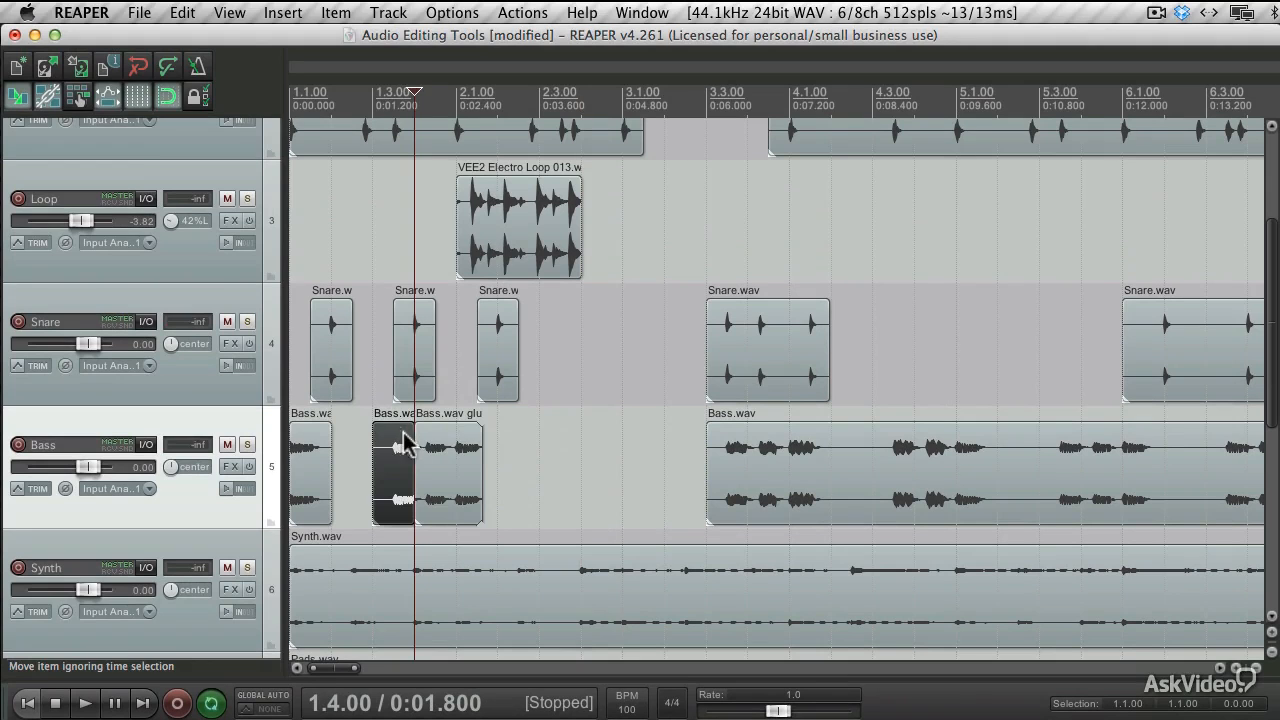
left_click(449, 442, "ctrl")
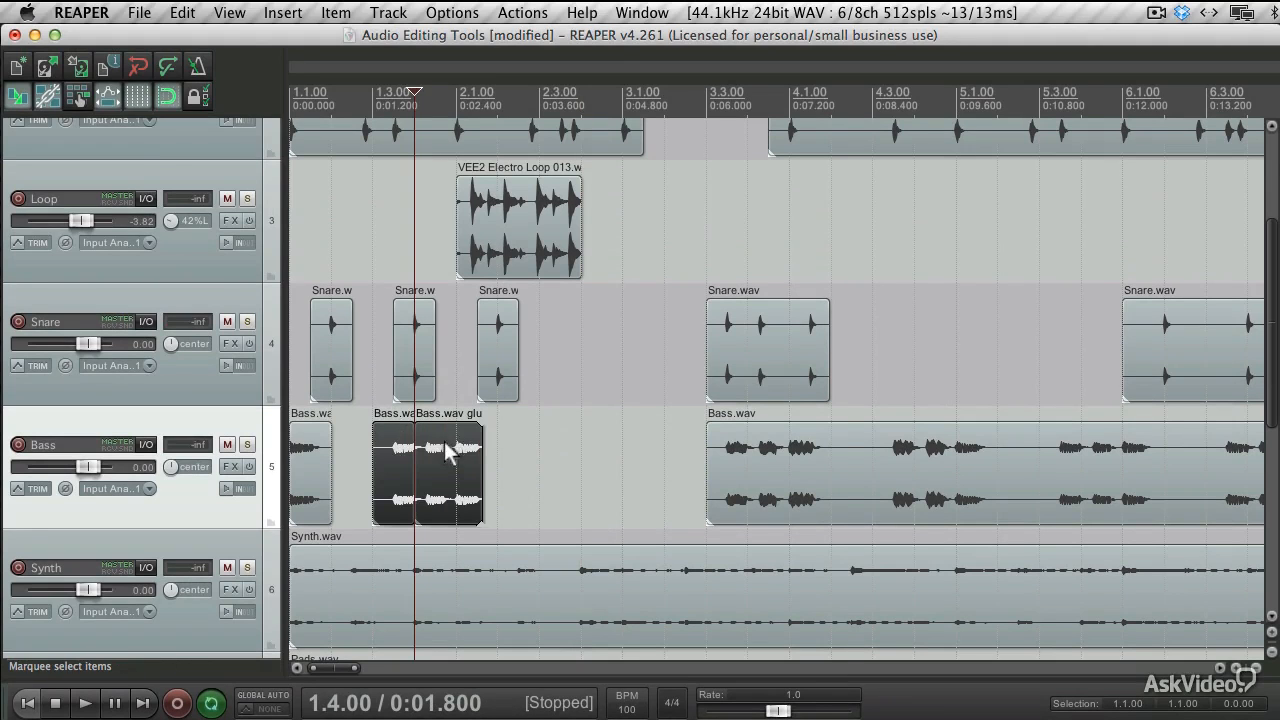
right_click(447, 452)
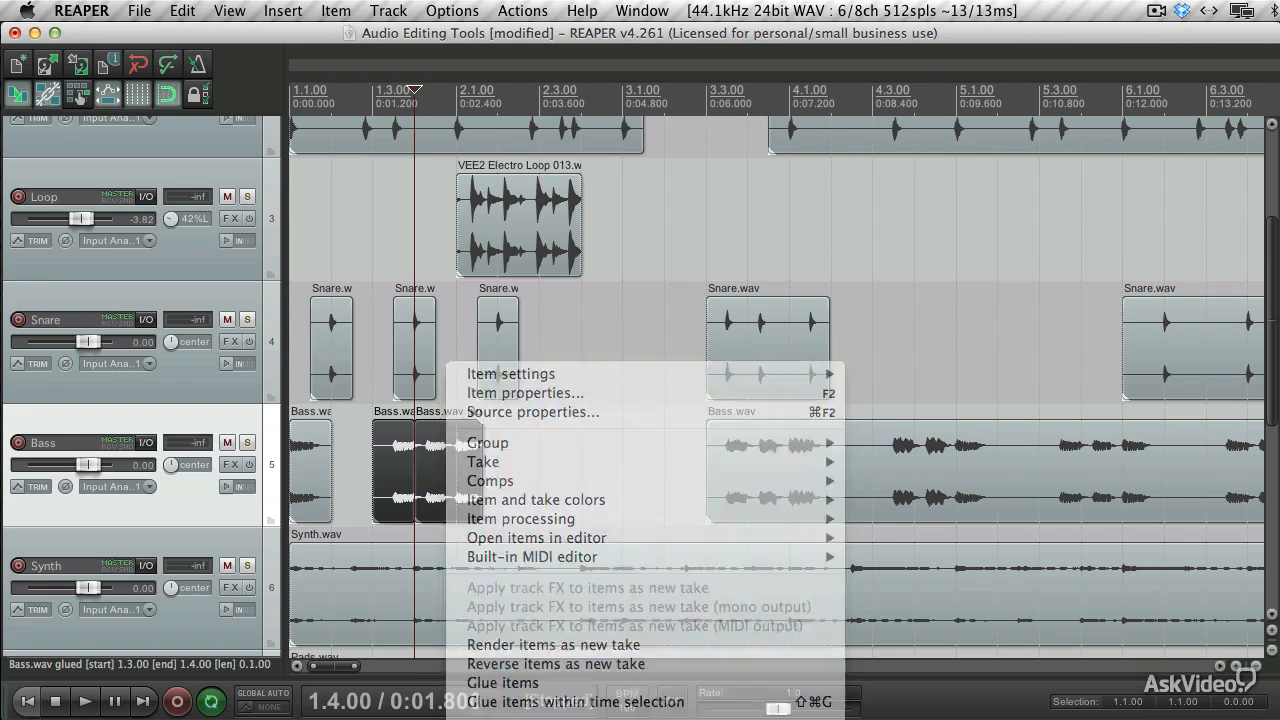
left_click(672, 602)
left_click(604, 485)
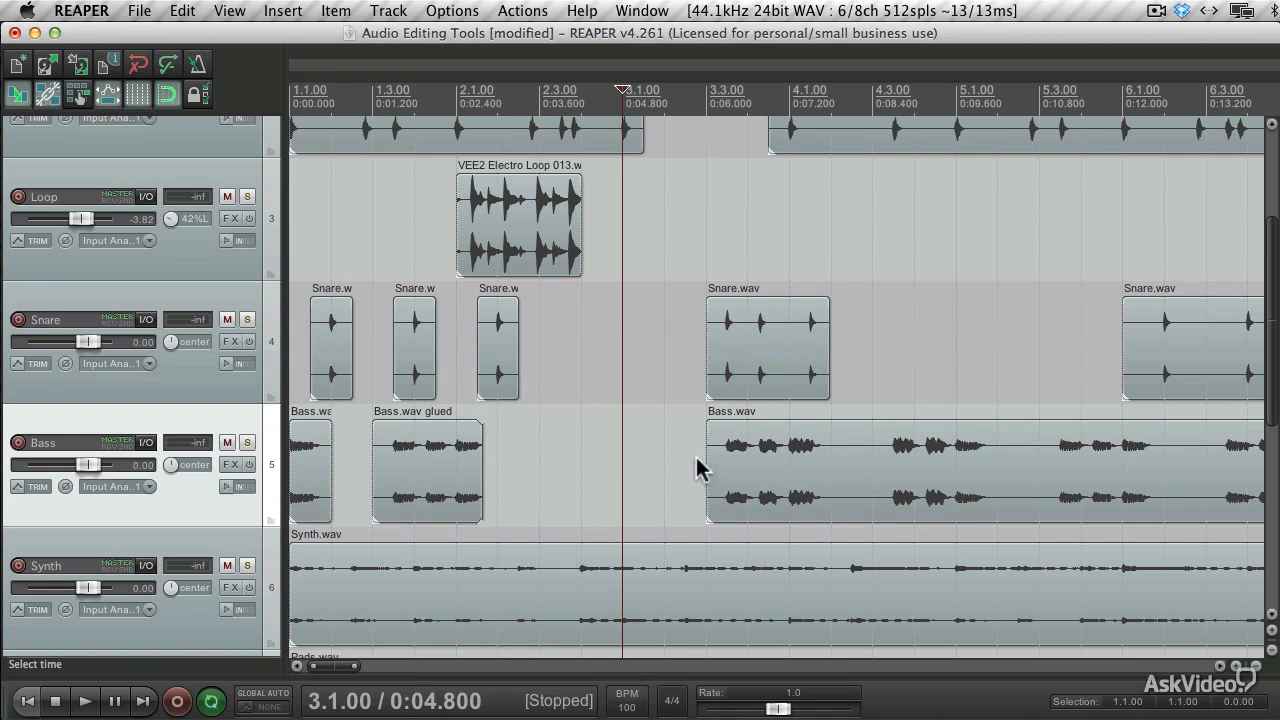
Split the long Bass item using a time selection from 3.2.00 to 5.1.00, and remove the time selection
left_click_drag(688, 452, 959, 453)
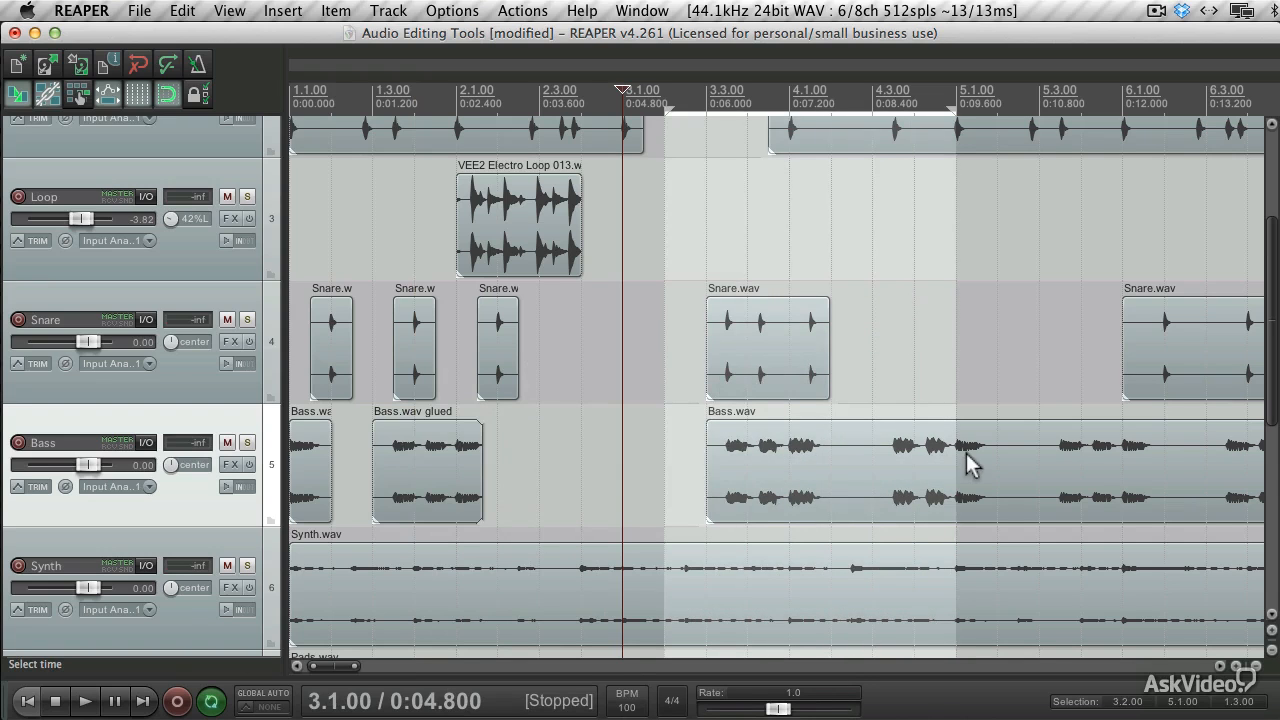
right_click(862, 463)
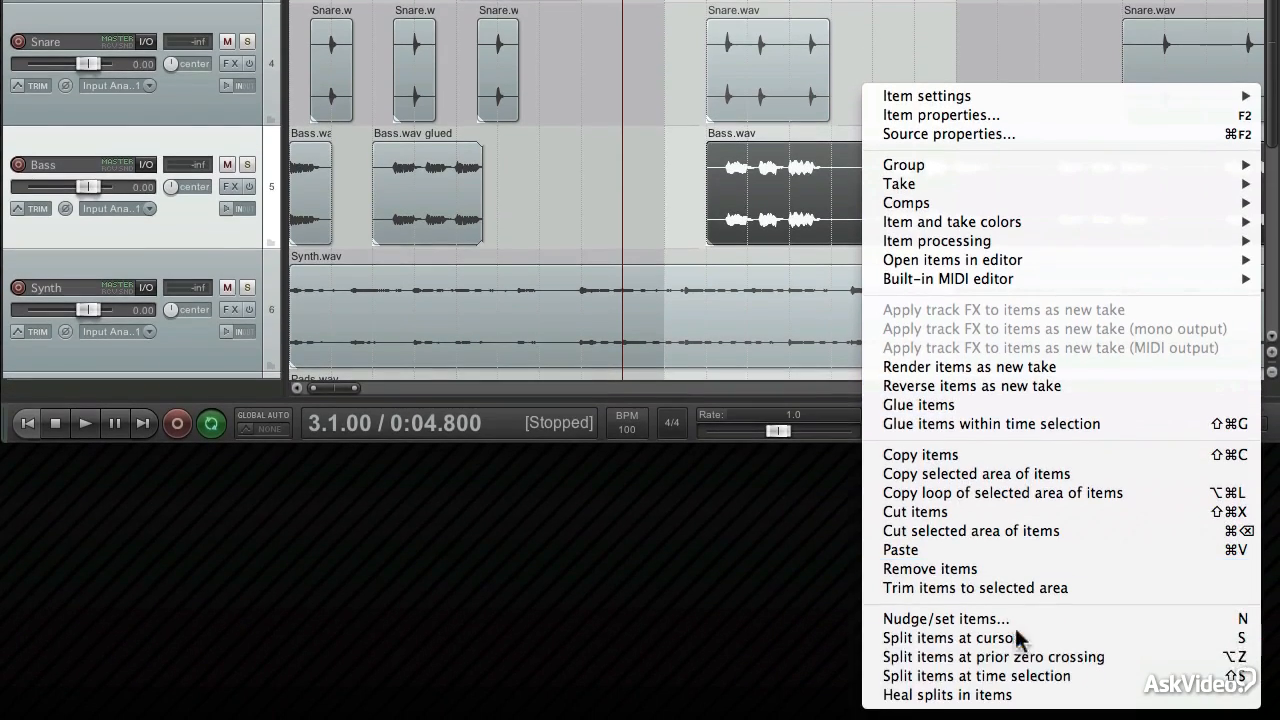
left_click(1052, 677)
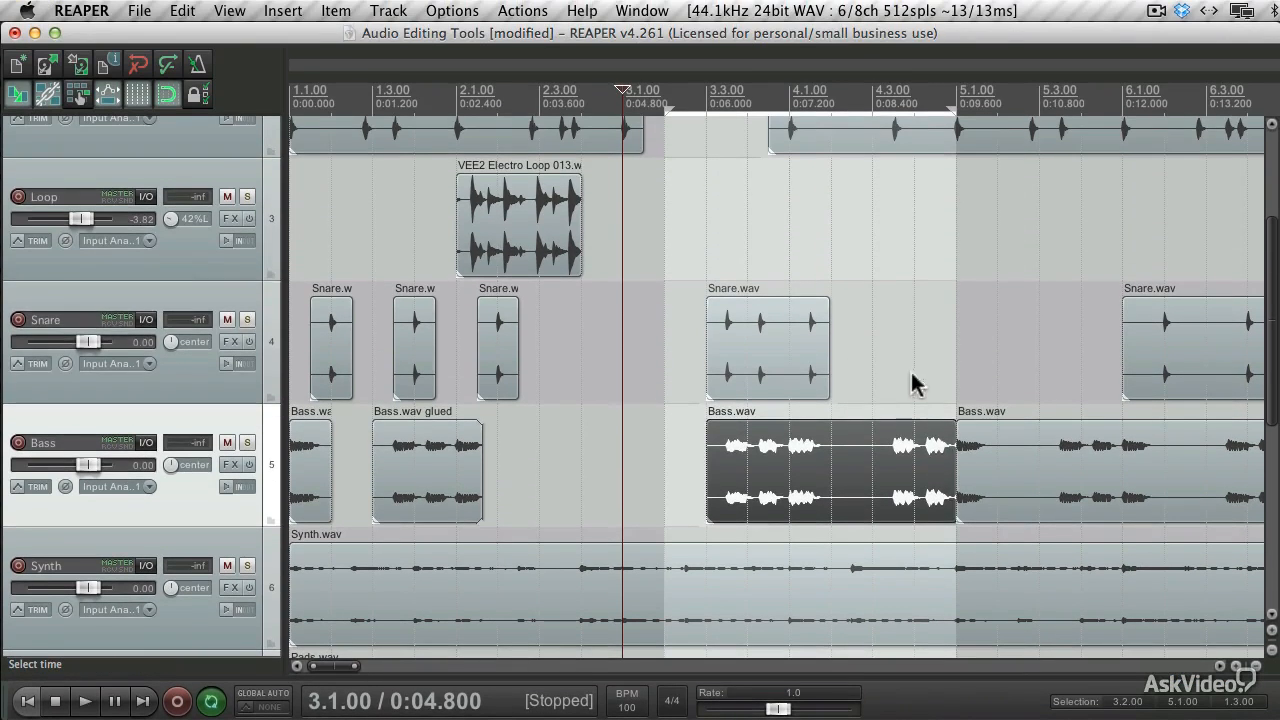
left_click(914, 354)
left_click(831, 434)
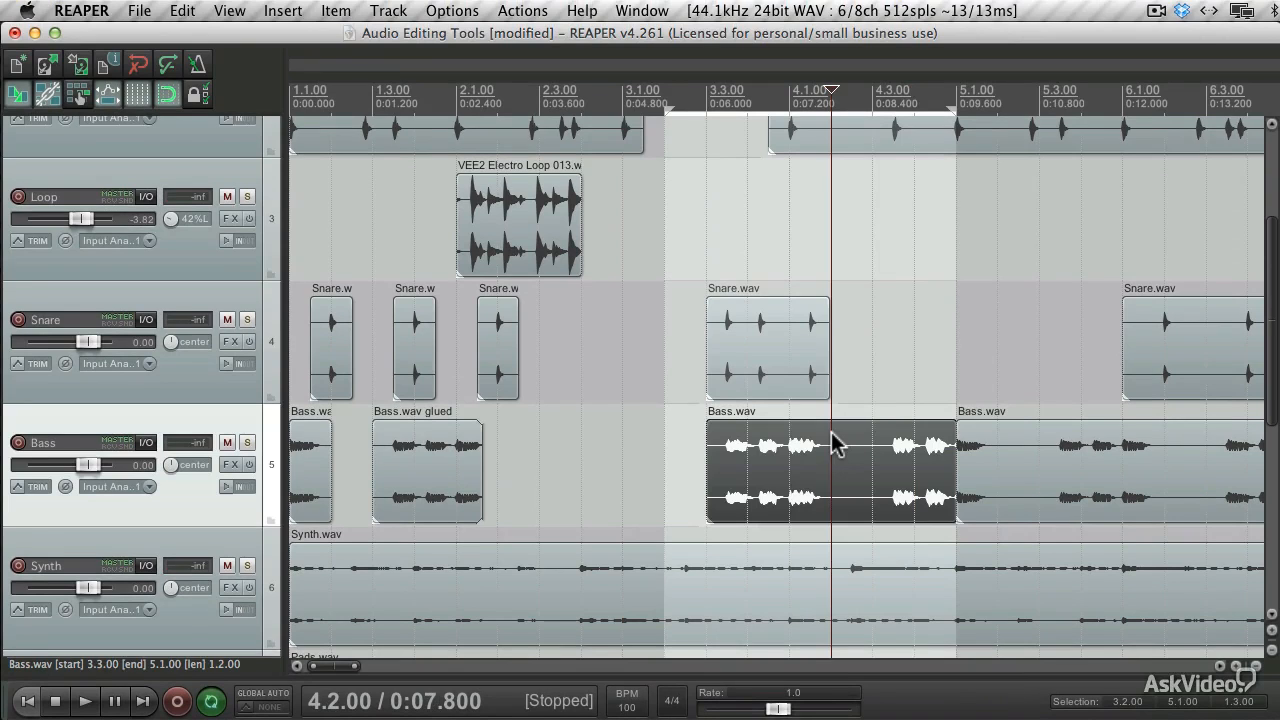
right_click(927, 345)
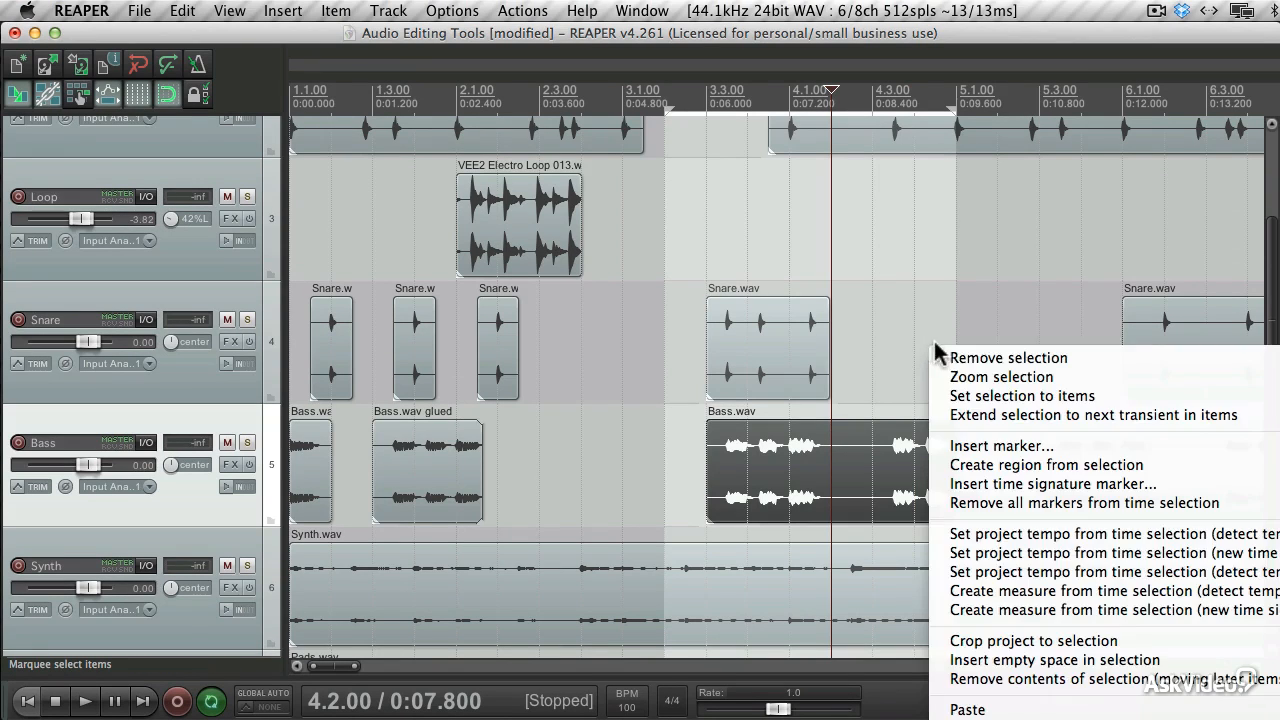
left_click(945, 358)
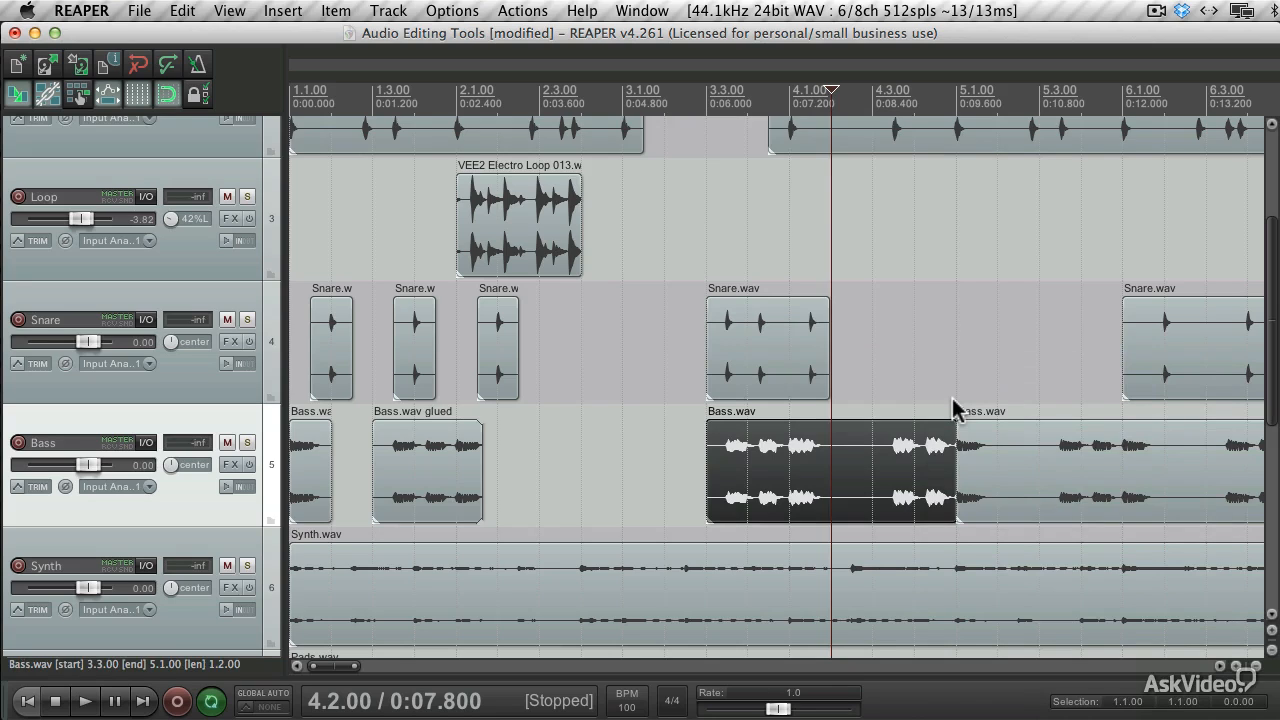
Delete the Bass item between 3.3.00 and 5.1.00 and undo the deletion
key("Delete")
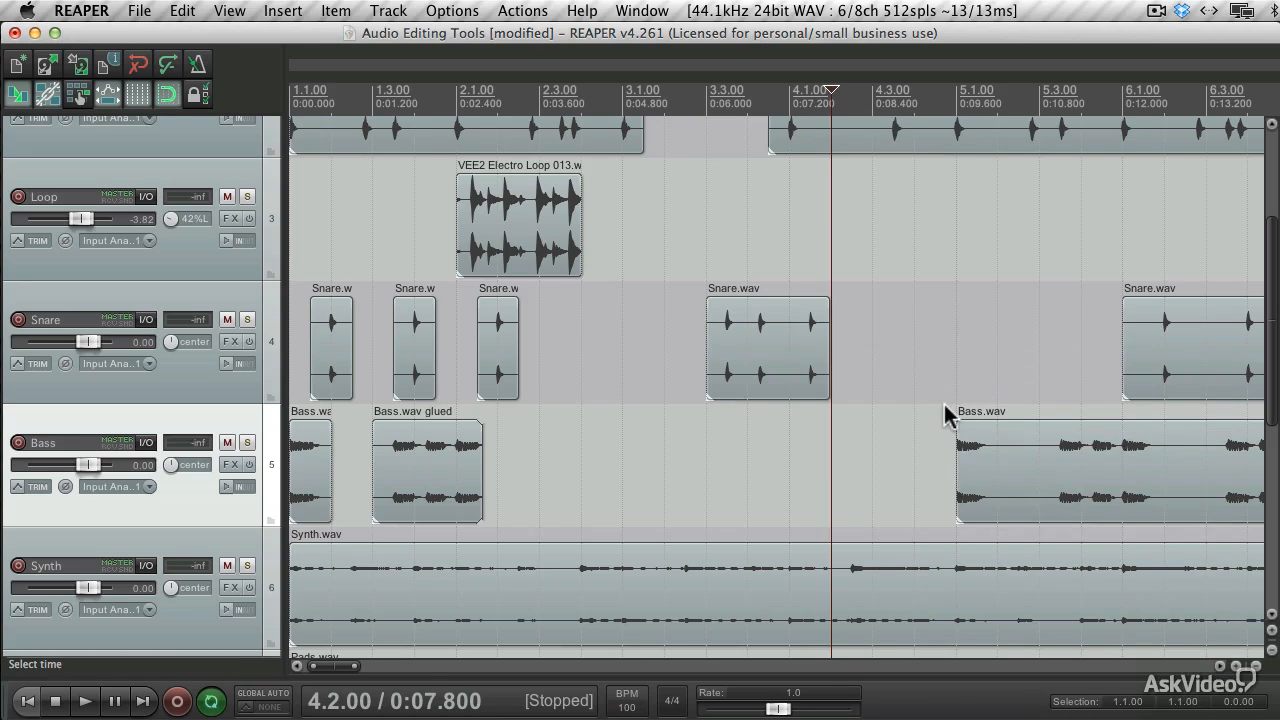
key("super+z")
Try cutting the three short Snare items and pasting them at 4.3.00, and undo both edits
left_click(199, 11)
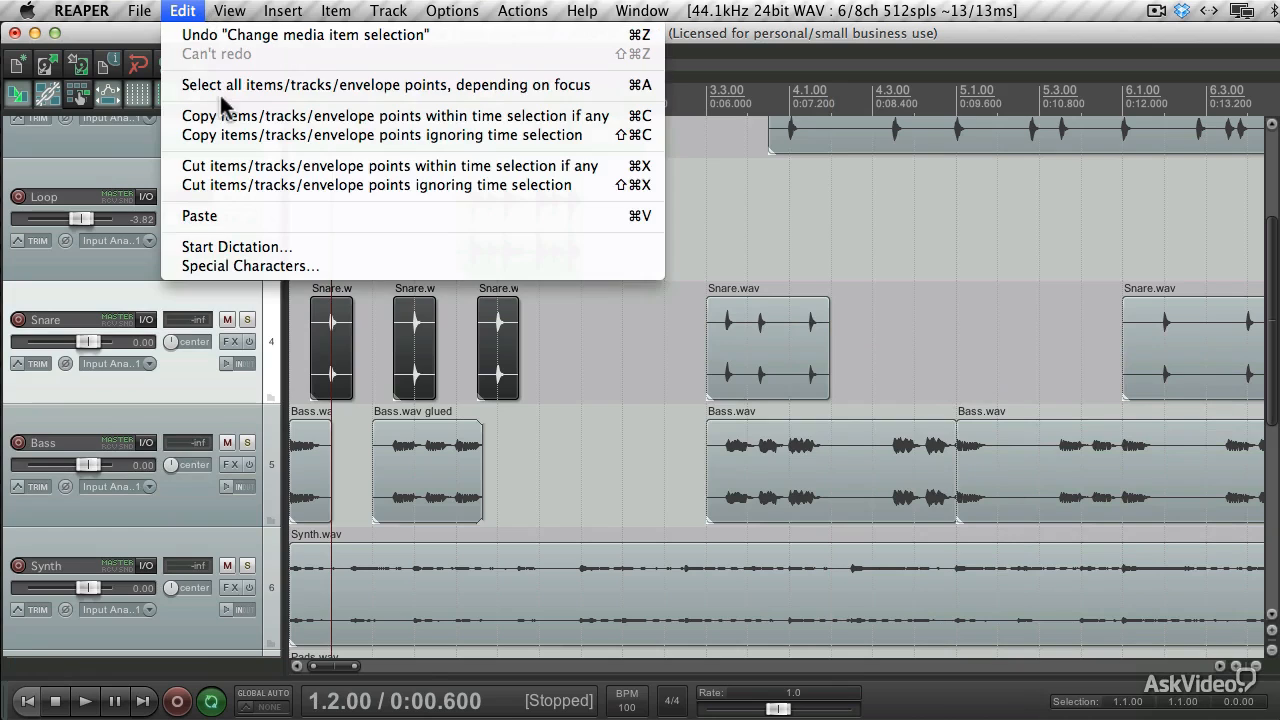
left_click(250, 166)
left_click(872, 318)
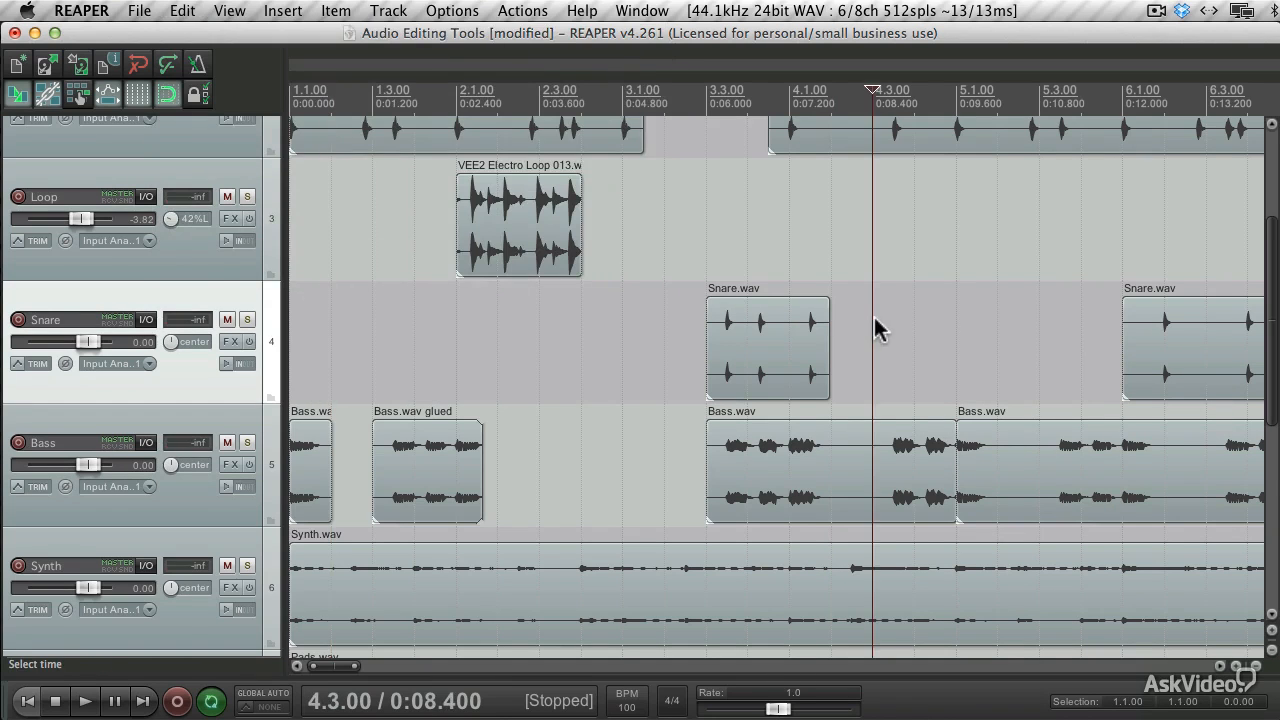
right_click(873, 318)
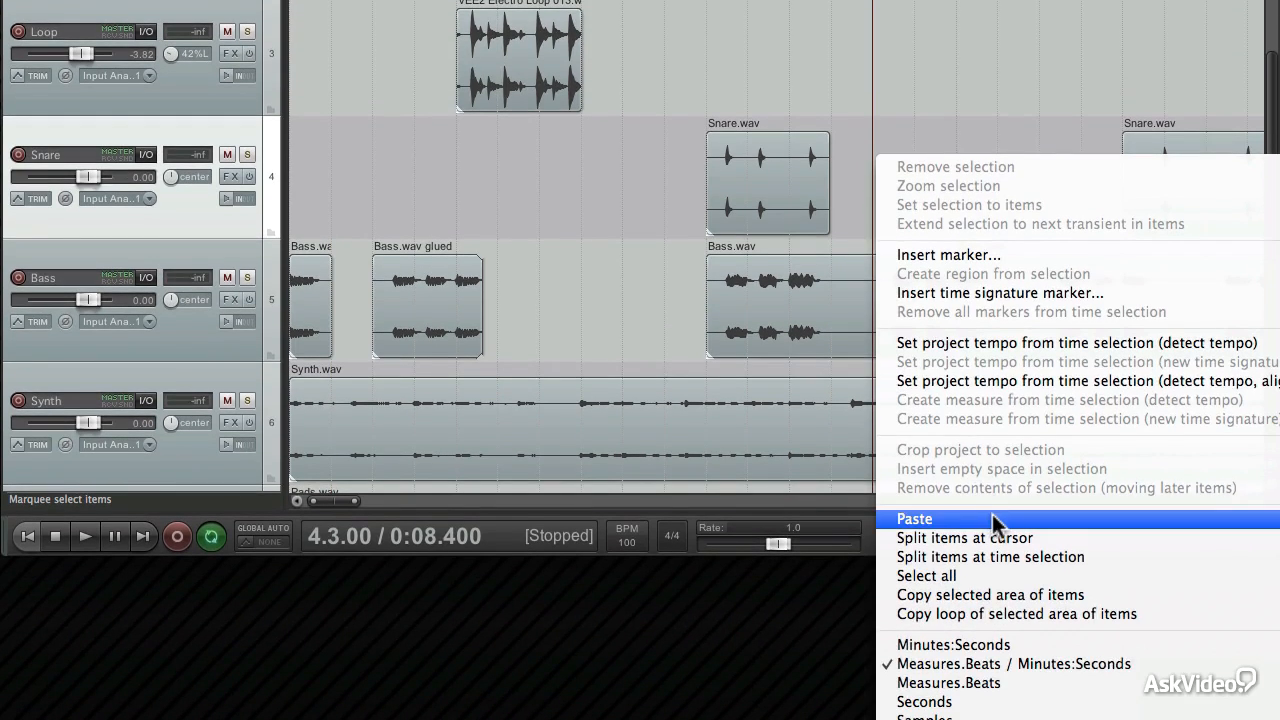
left_click(992, 519)
key("super+z")
key("super+z")
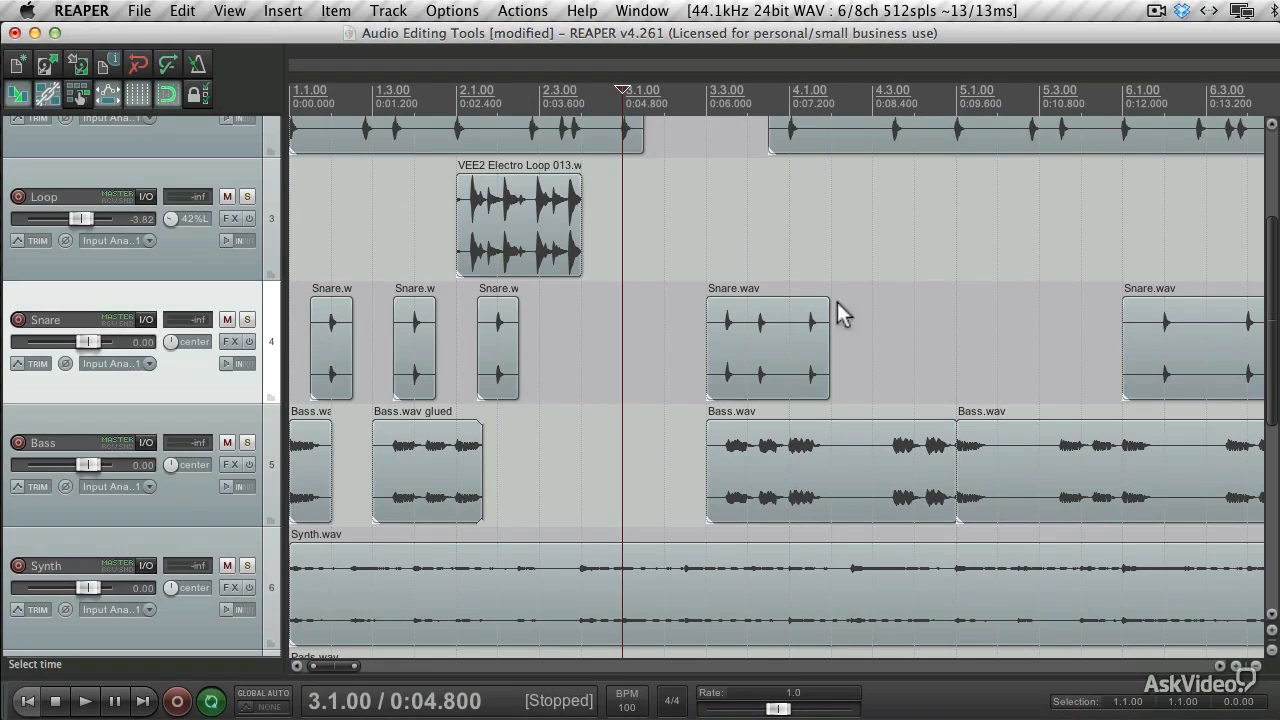
Loop playback from 4.2.00 to 6.1.00 while moving the Snare item at 3.3.00 to 4.4.00 and back to 4.3.00
left_click_drag(837, 303, 1120, 303)
key("space")
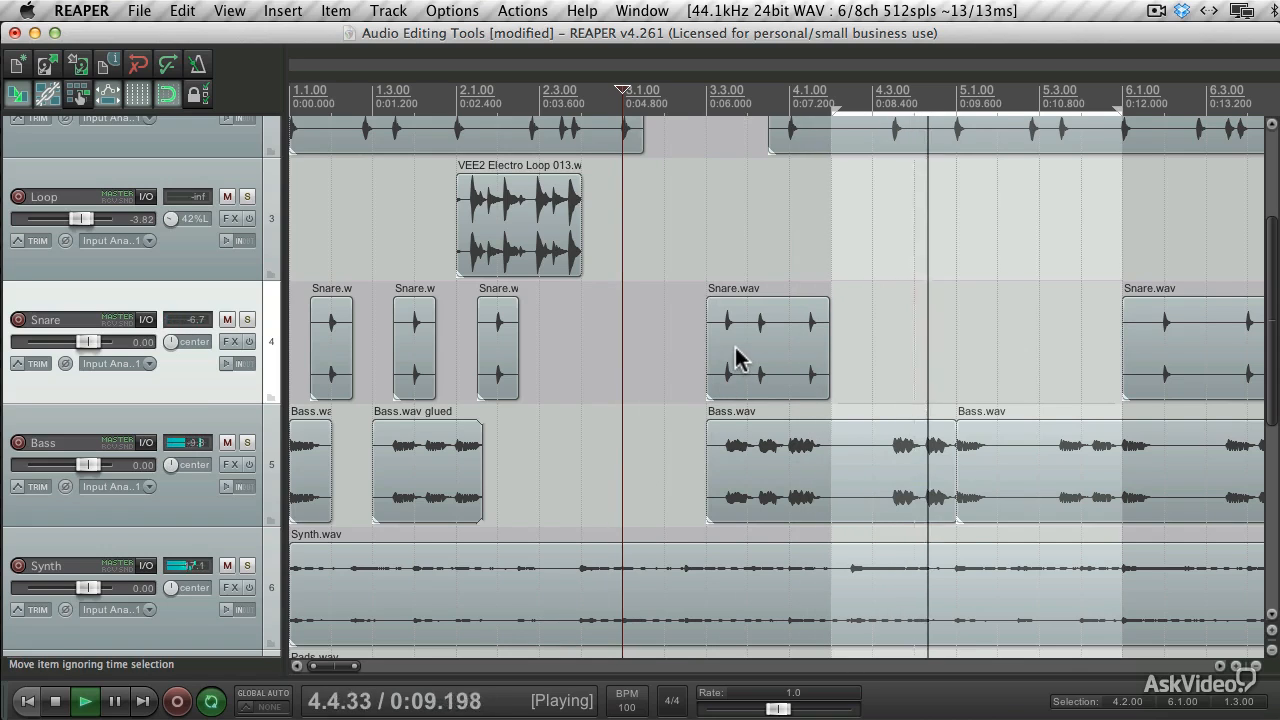
left_click_drag(735, 345, 934, 362)
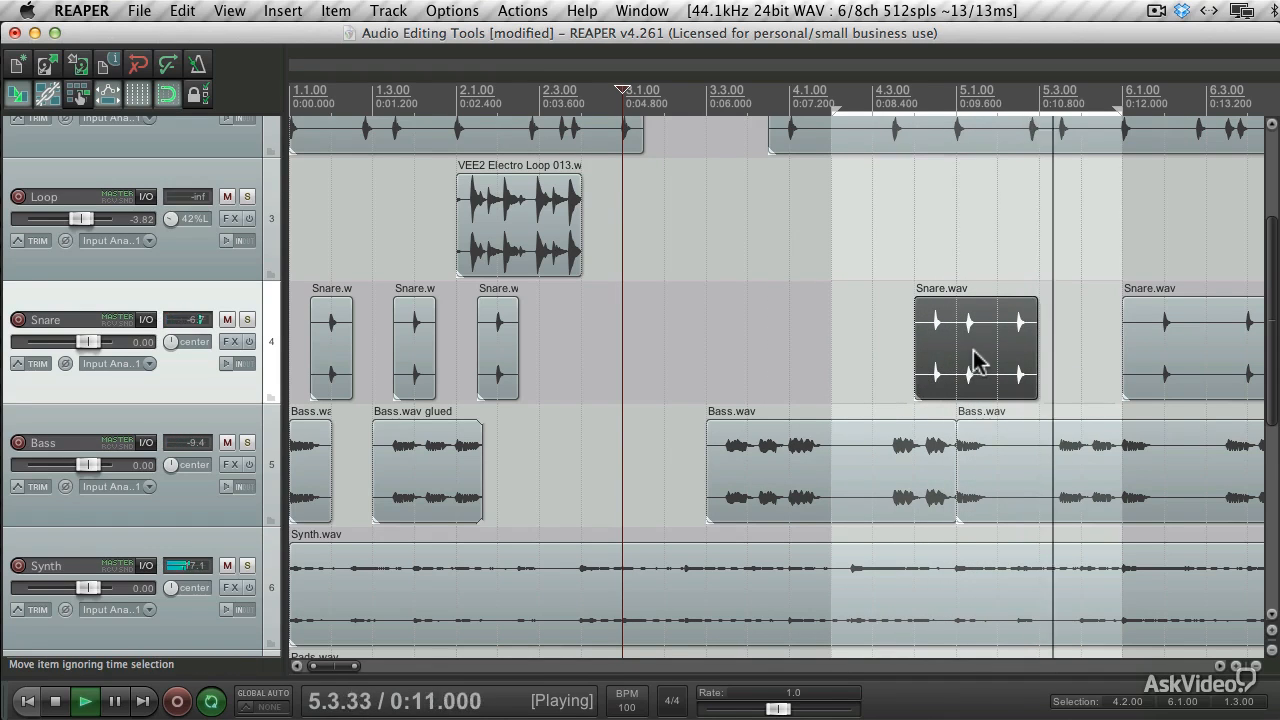
left_click_drag(979, 360, 943, 357)
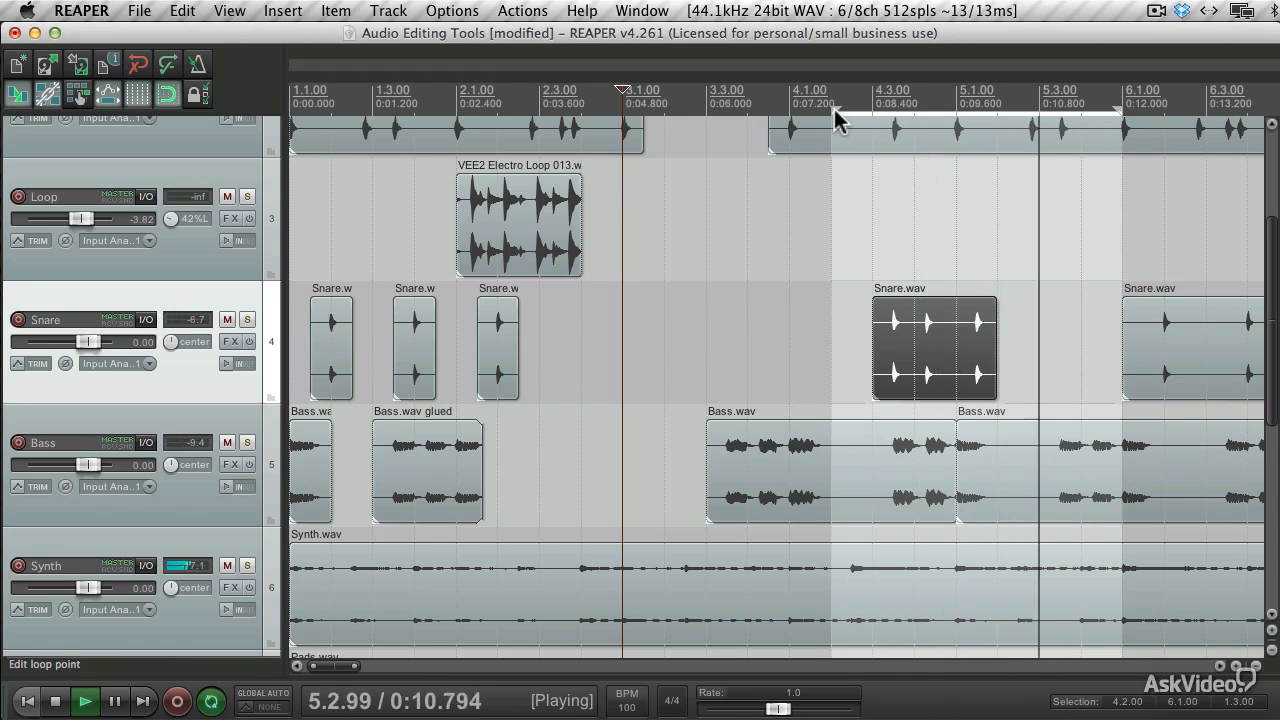
Narrow the loop range to 4.3.00–5.2.00 and move the selected Snare item to 4.4.00
left_click_drag(833, 109, 869, 113)
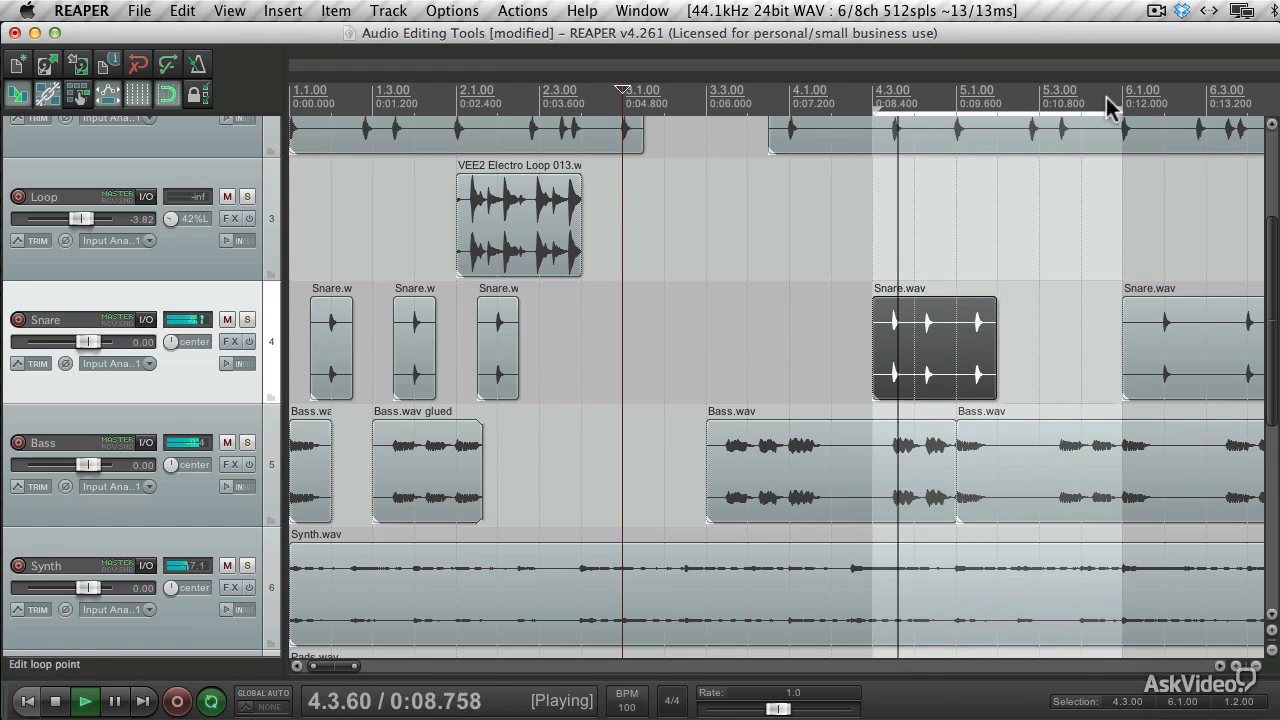
left_click_drag(1121, 118, 1002, 117)
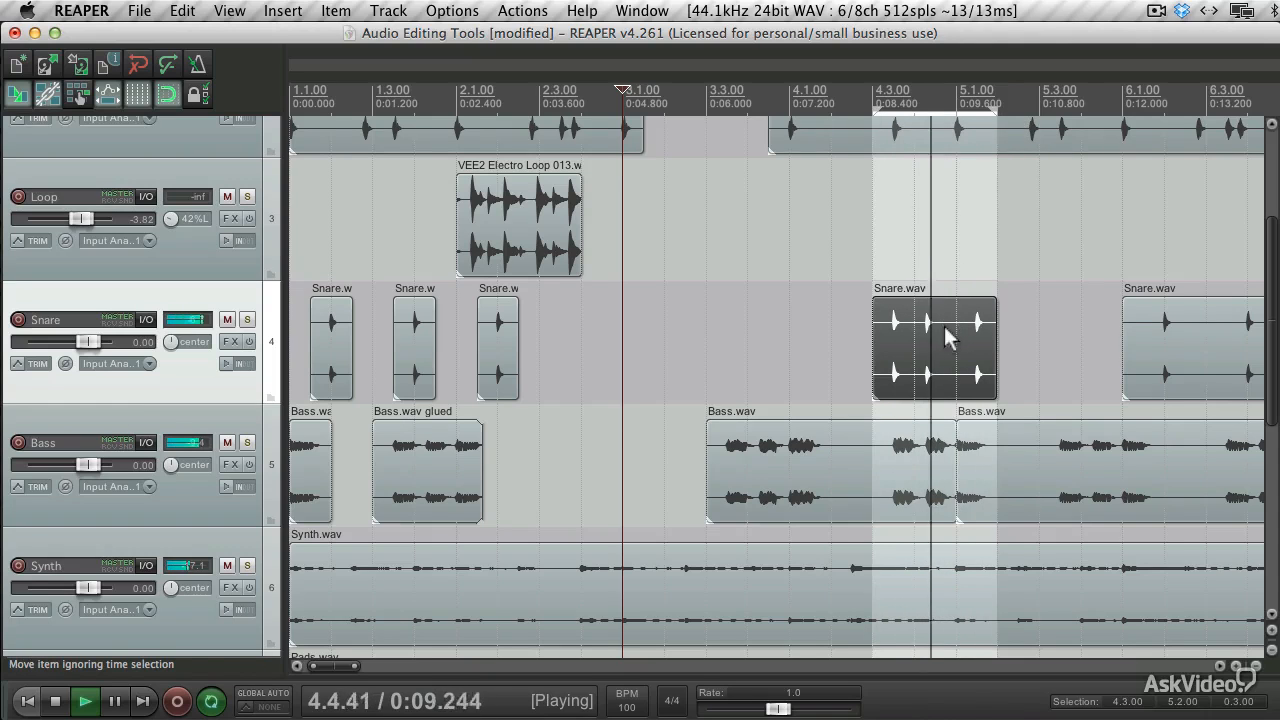
left_click_drag(944, 326, 990, 330)
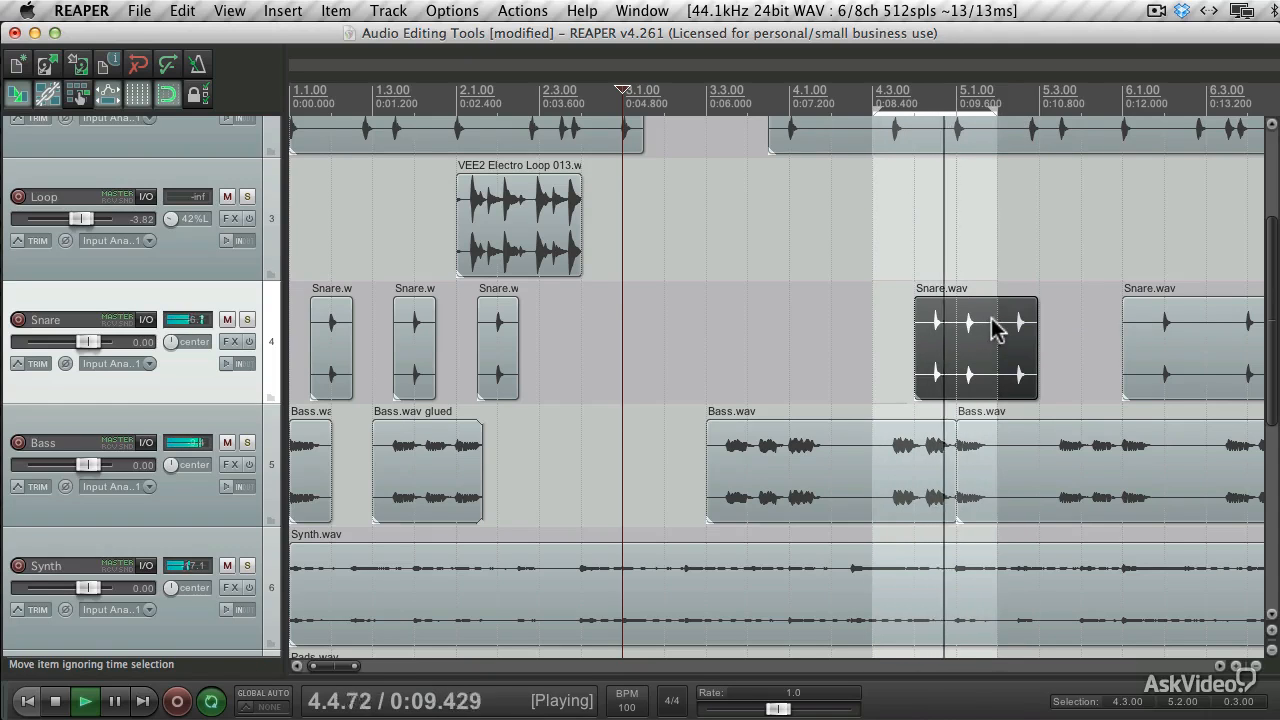
Stop playback and open the nudge settings for the selected Snare item, reviewing the target and unit options while keeping position and grid units
key("space")
right_click(988, 326)
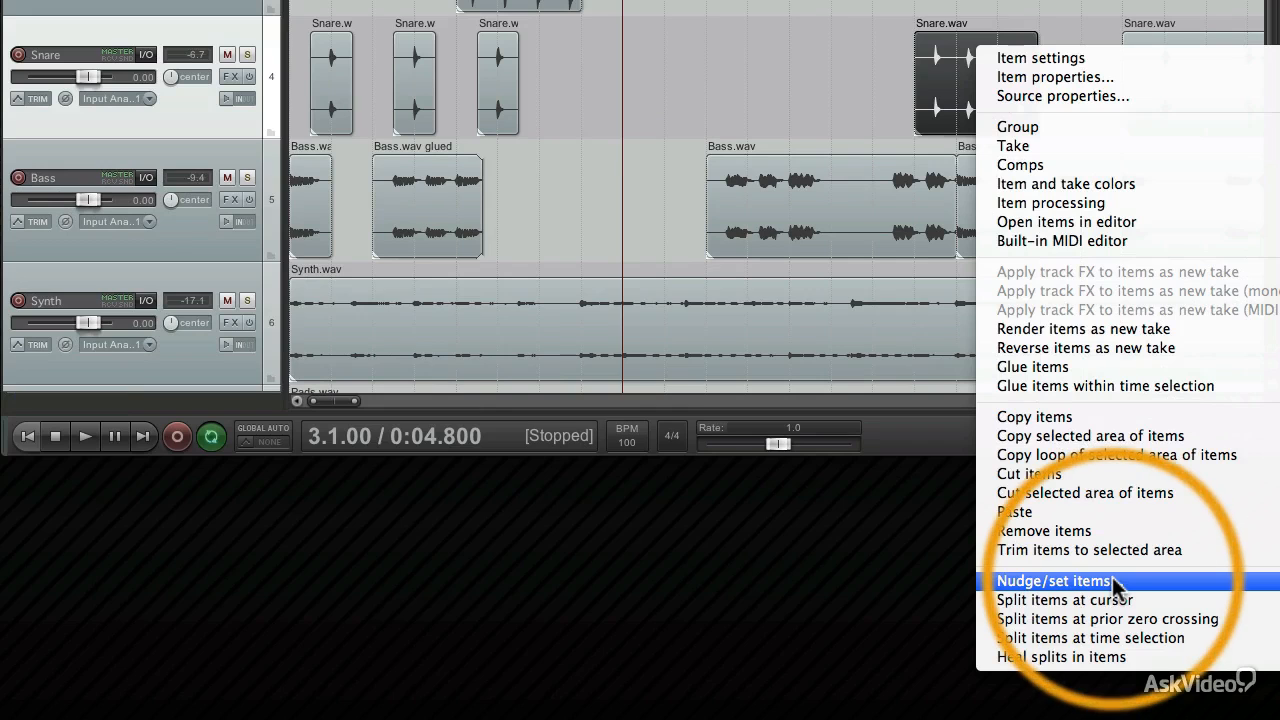
left_click(1112, 577)
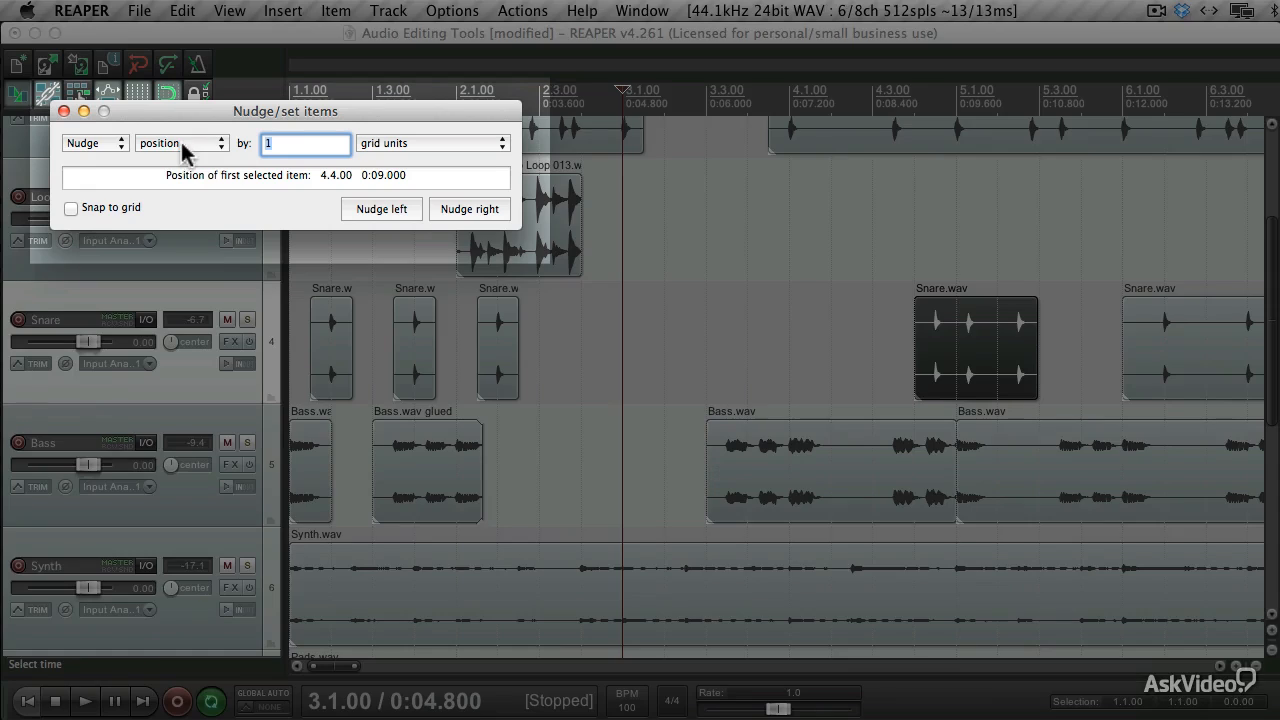
left_click(170, 143)
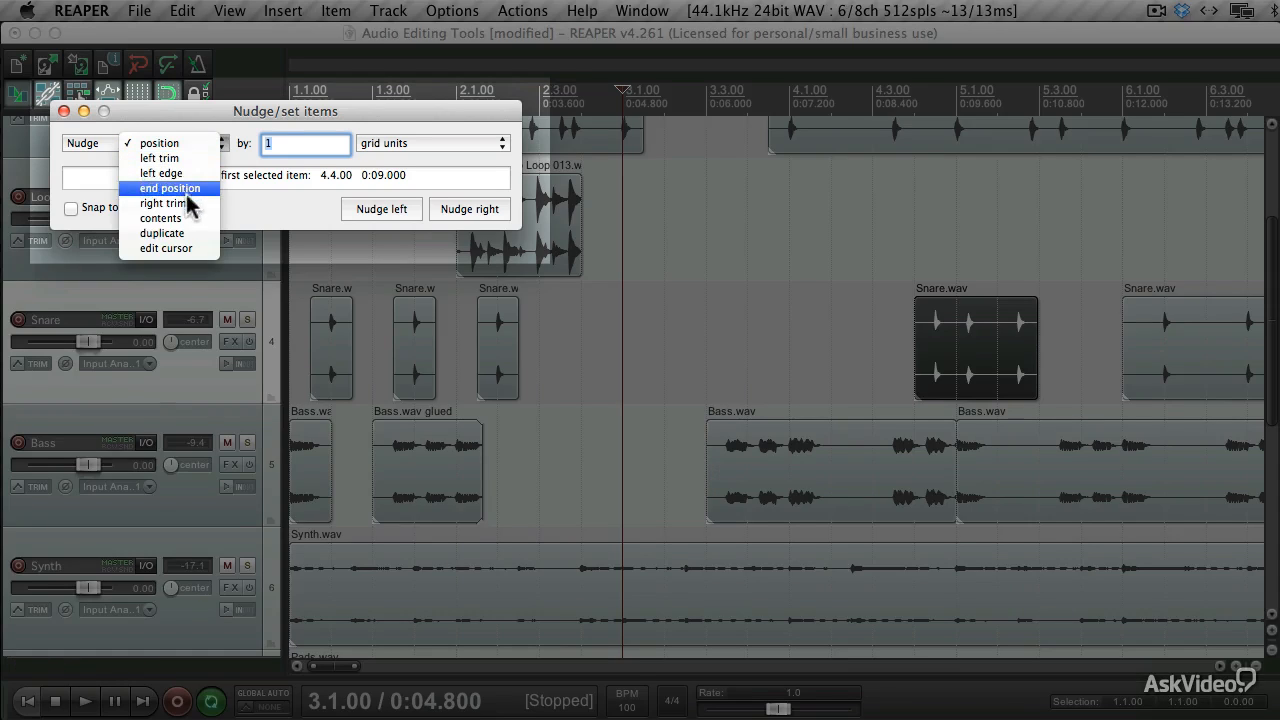
left_click(244, 130)
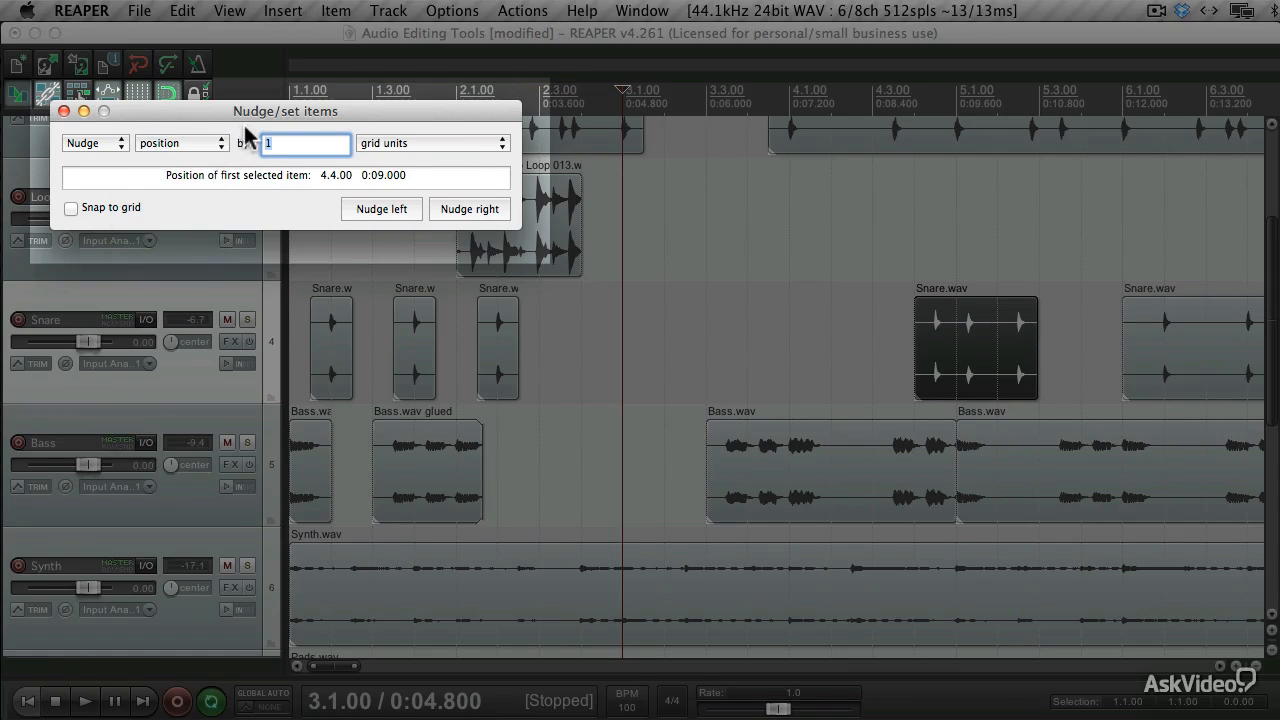
left_click(464, 143)
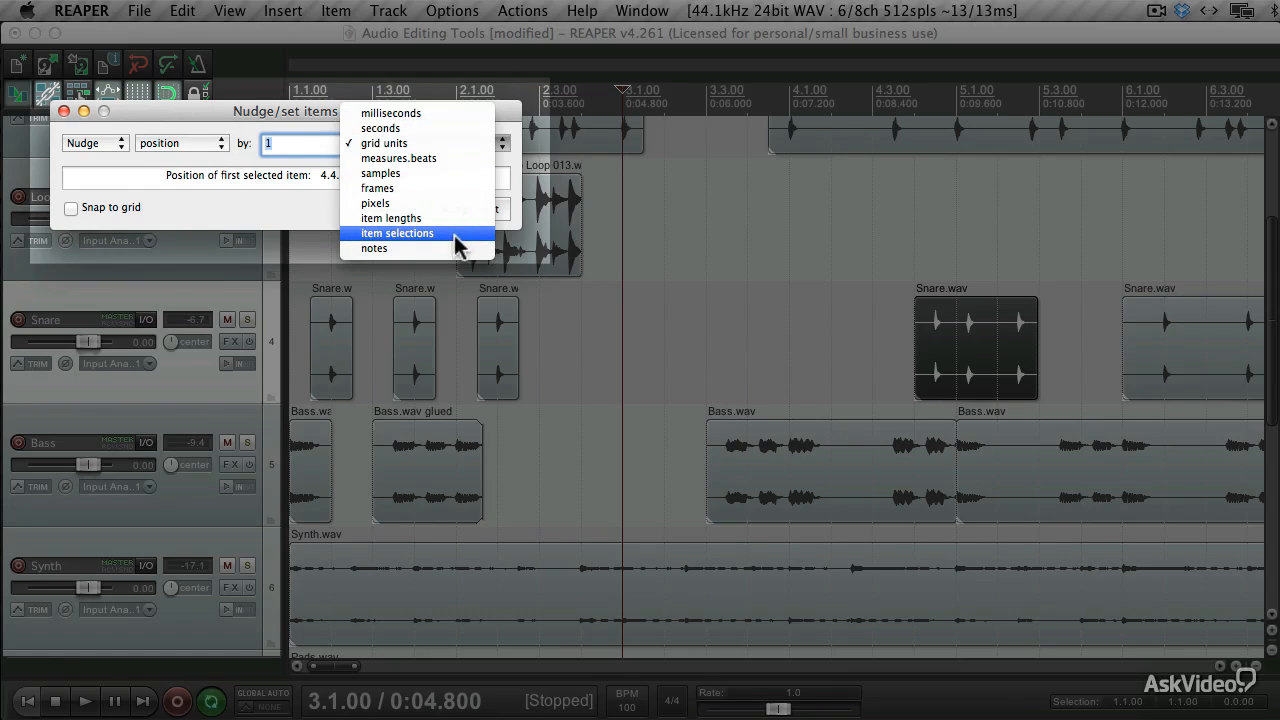
left_click(446, 143)
Nudge the selected Snare item left in steps of 1 grid unit and back right to 4.4.00
left_click(402, 218)
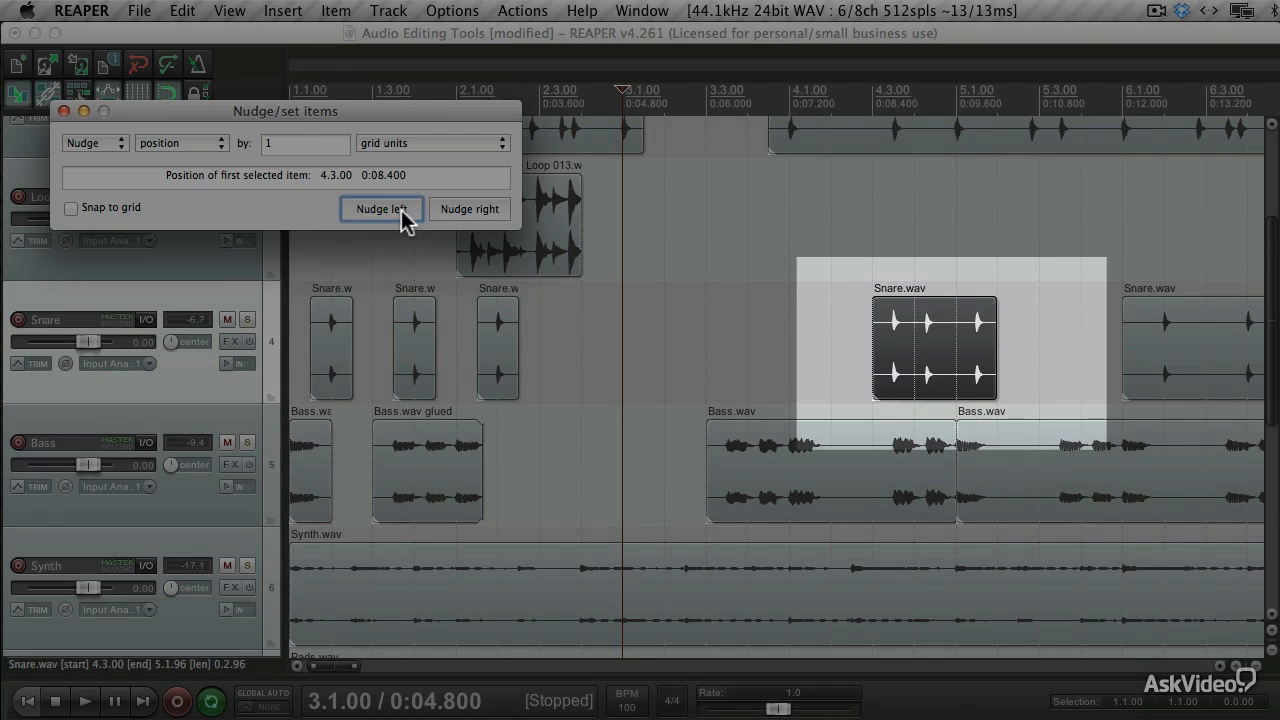
left_click(402, 218)
left_click(457, 214)
left_click(457, 214)
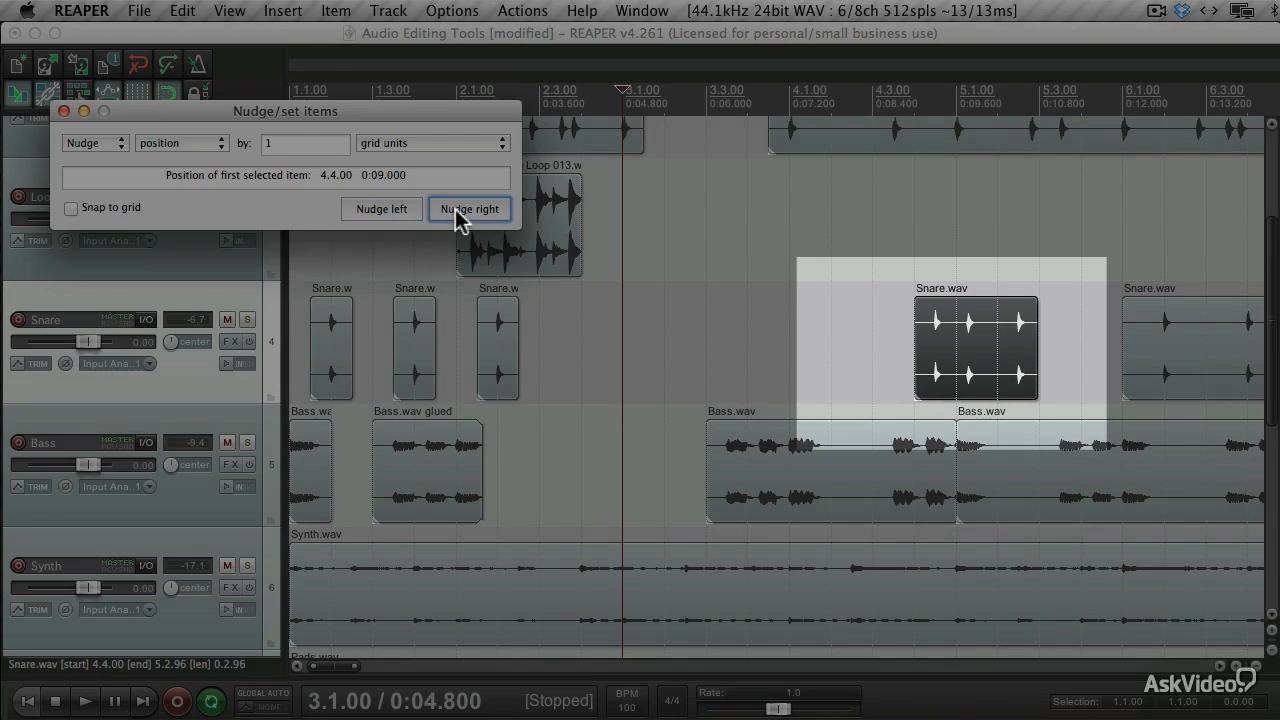
Nudge the Snare item to 4.4.97 in steps of 1 grid unit and 1 millisecond, then close the nudge settings and deselect it
left_click(452, 214)
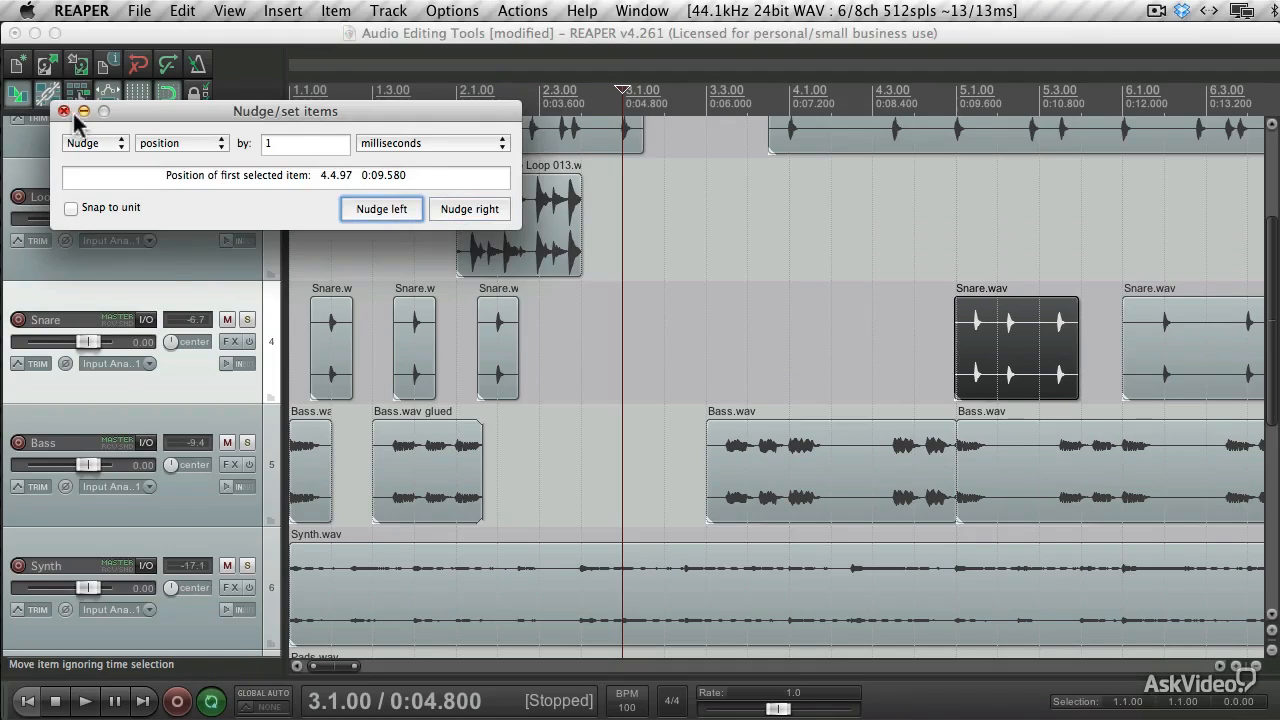
left_click(64, 111)
left_click(666, 328)
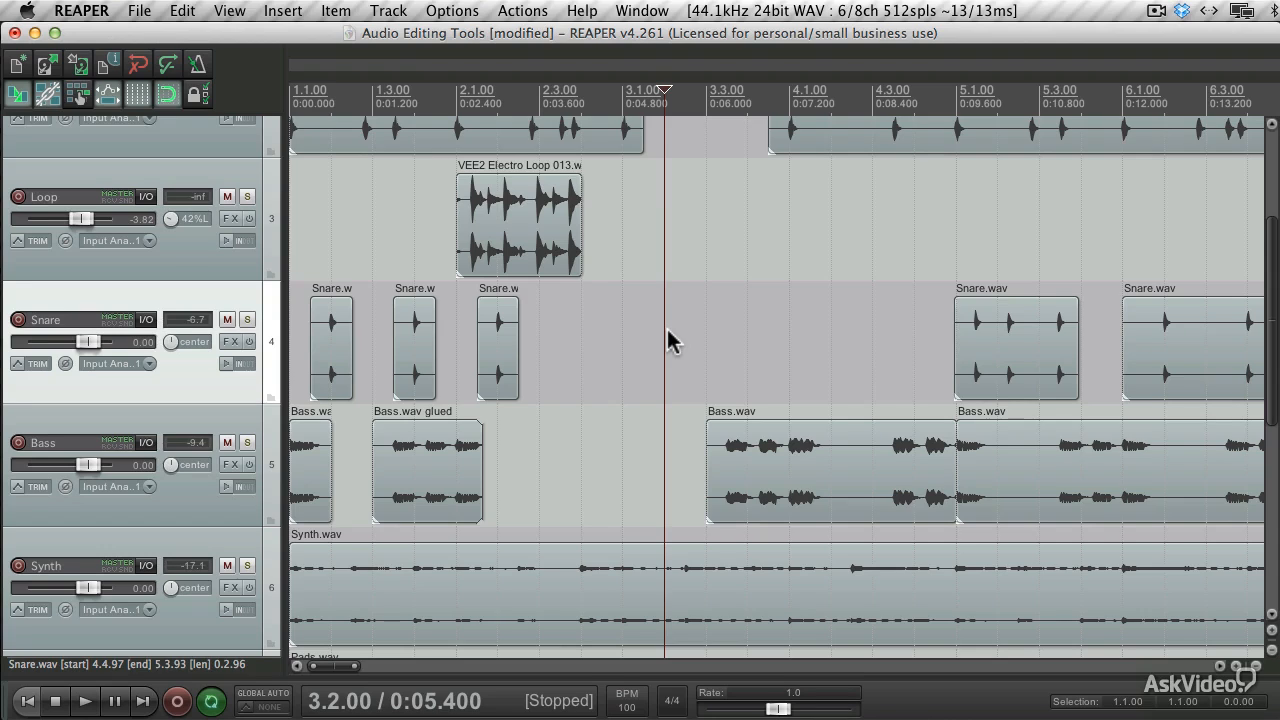
key("ctrl")
key("ctrl")
key("ctrl")
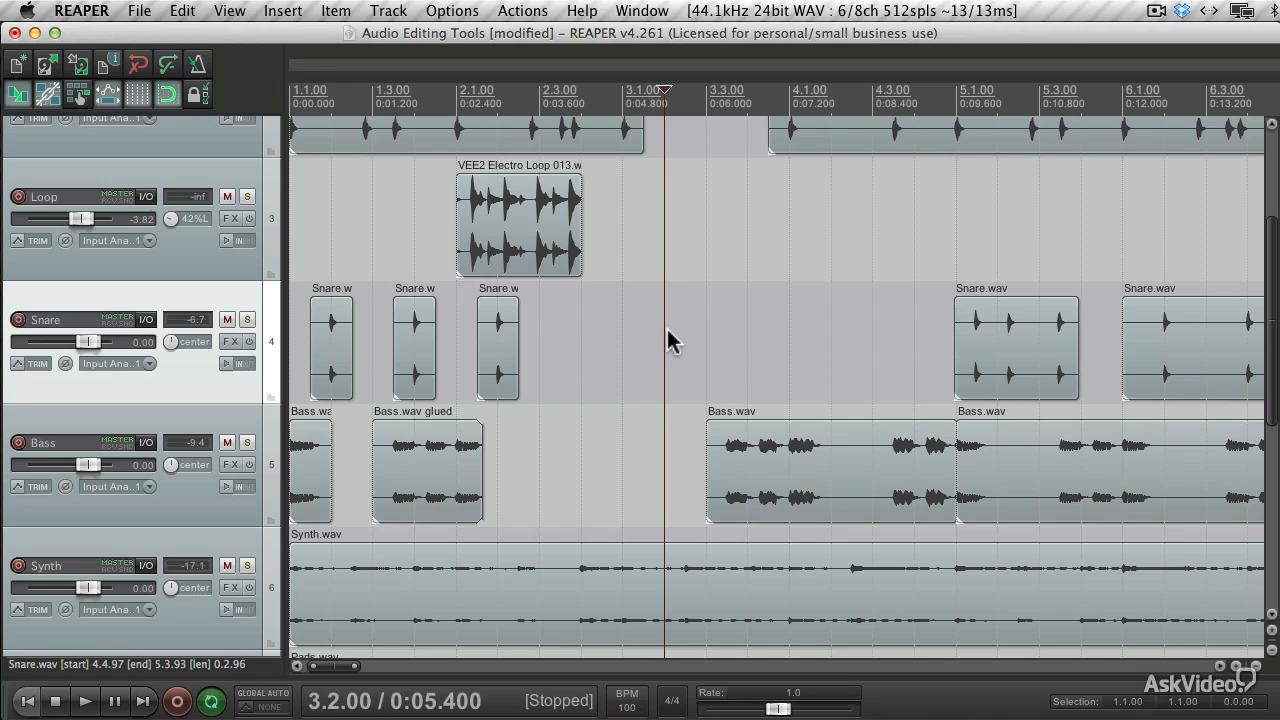